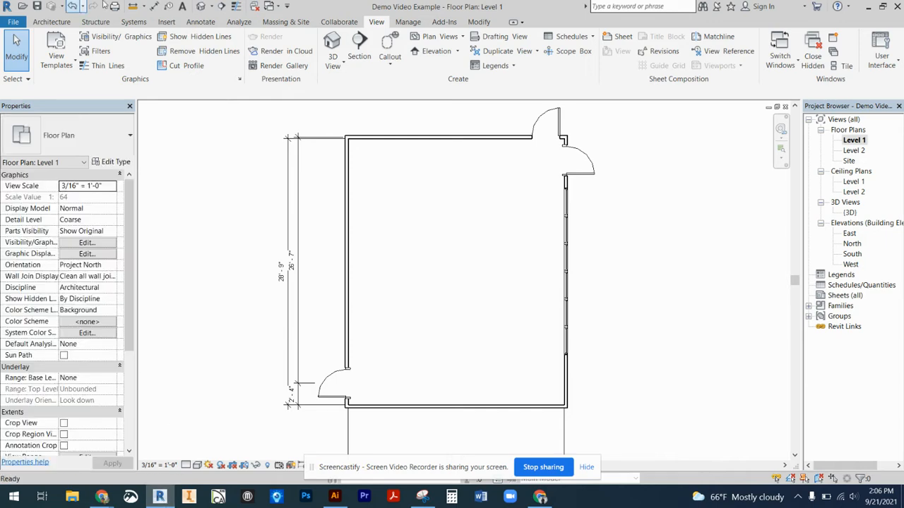
Start an architectural floor on Level 1 and sketch straight boundary lines along the centres of the west and south walls.
{"action": "left_click", "coordinate": [53, 23]}
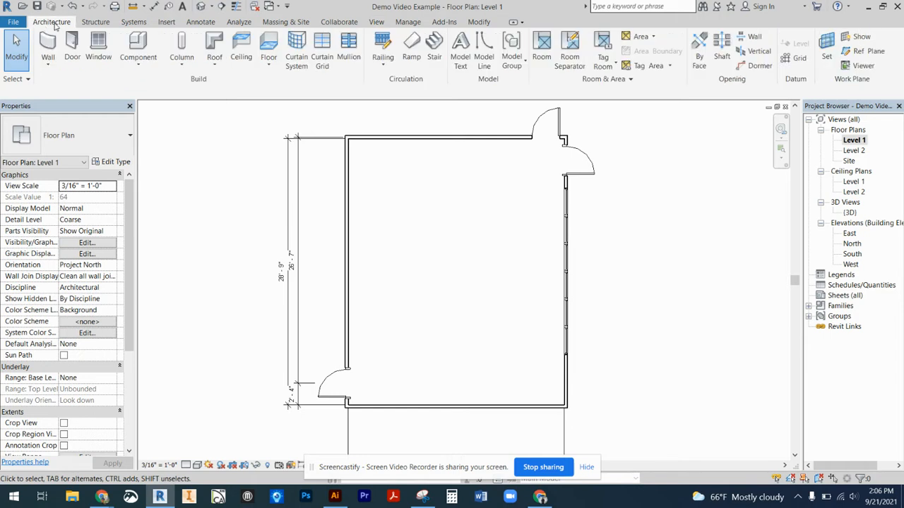
{"action": "left_click", "coordinate": [270, 65]}
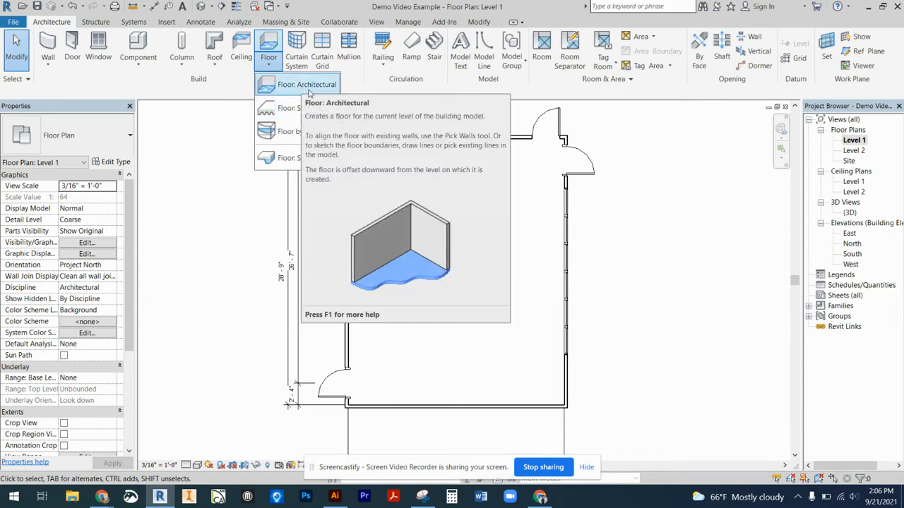
{"action": "left_click", "coordinate": [308, 85]}
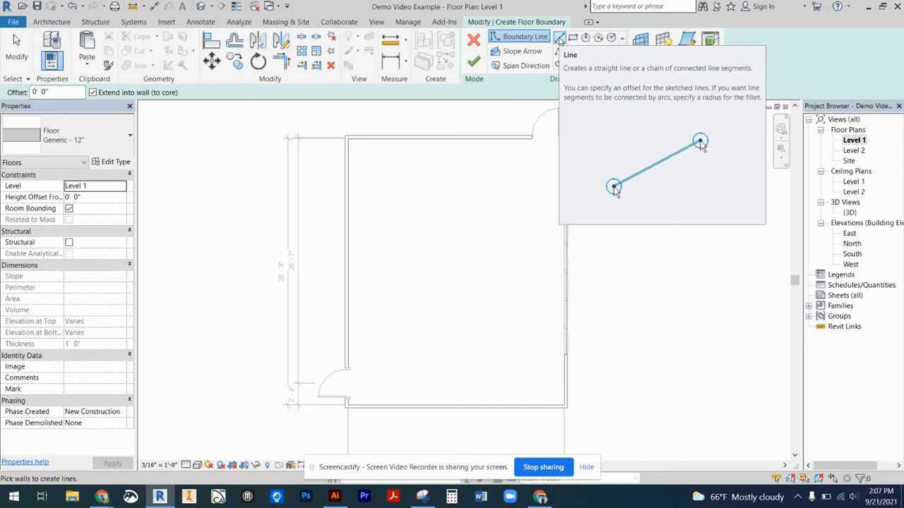
{"action": "left_click", "coordinate": [559, 39]}
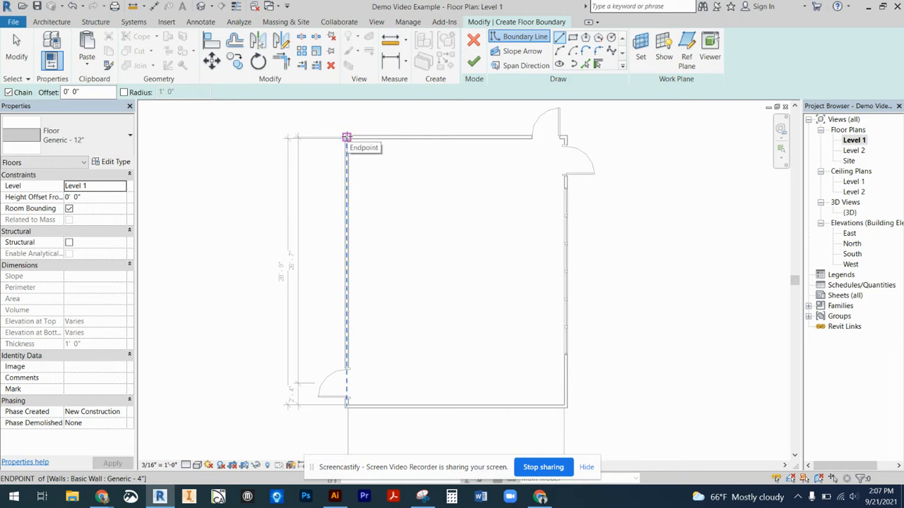
{"action": "left_click", "coordinate": [347, 137]}
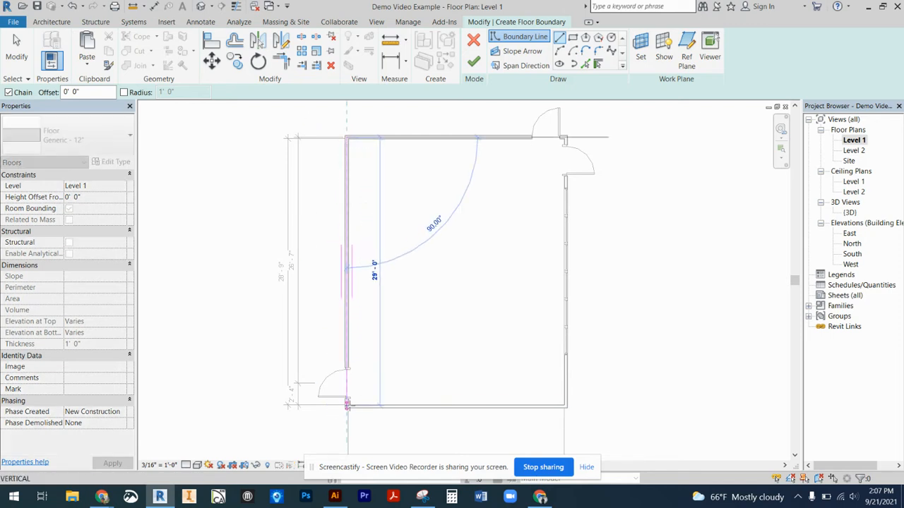
{"action": "scroll", "coordinate": [347, 404], "scroll_direction": "up", "scroll_amount": 3}
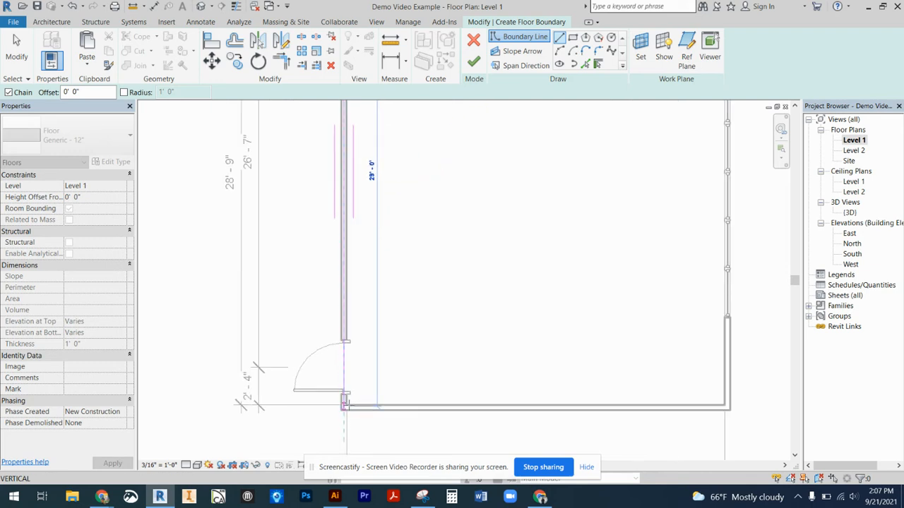
{"action": "left_click", "coordinate": [344, 404]}
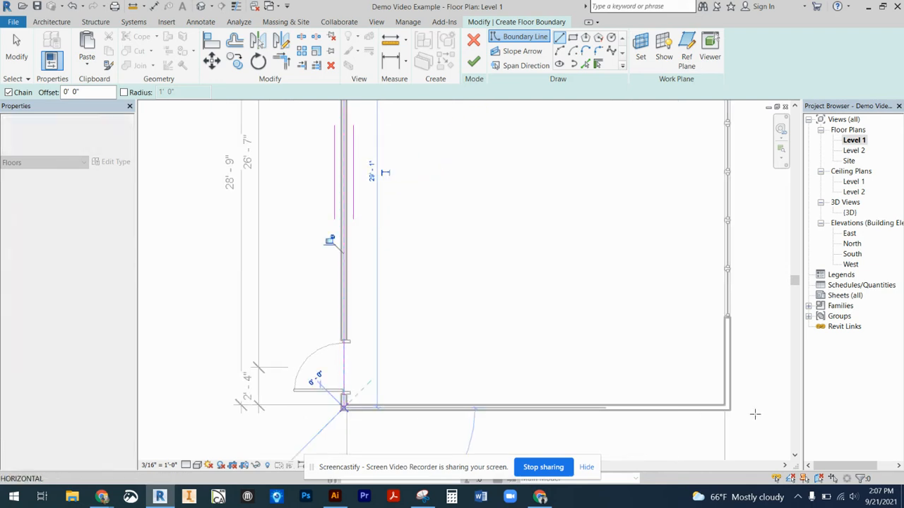
{"action": "left_click", "coordinate": [728, 408]}
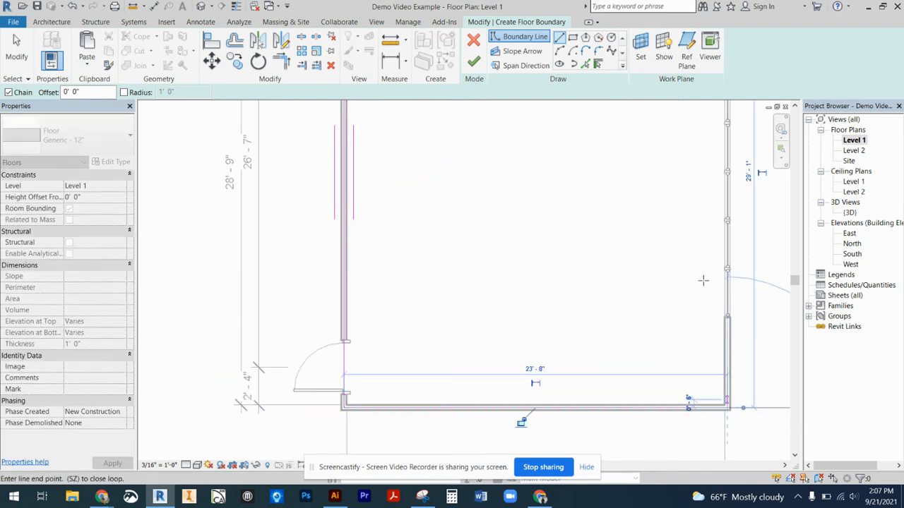
Close the floor boundary with lines along the east and north walls and finish the floor sketch.
{"action": "middle_click_drag", "start_coordinate": [719, 157], "coordinate": [657, 482]}
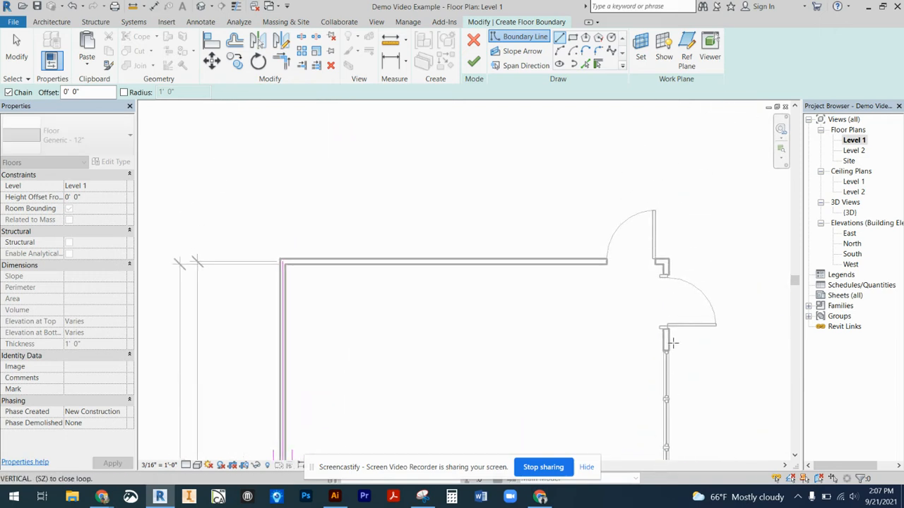
{"action": "left_click", "coordinate": [666, 262]}
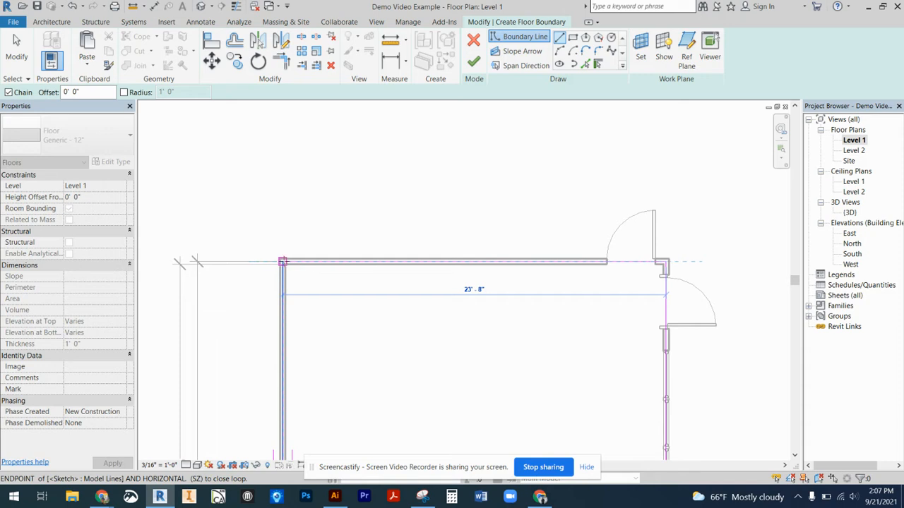
{"action": "left_click", "coordinate": [282, 262]}
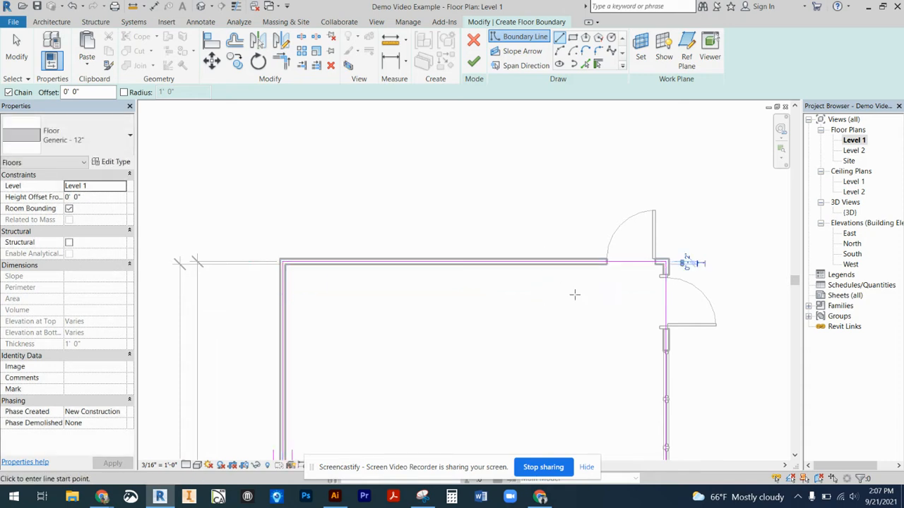
{"action": "scroll", "coordinate": [591, 375], "scroll_direction": "down", "scroll_amount": 2}
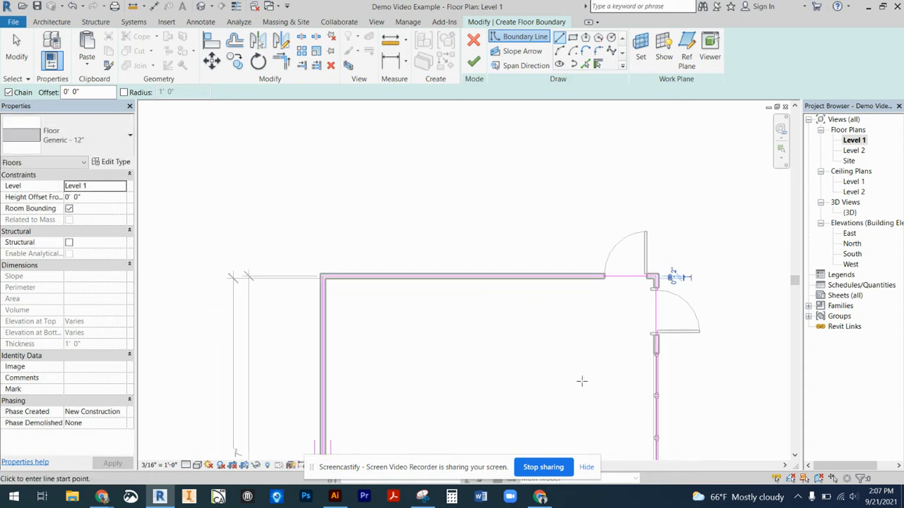
{"action": "middle_click_drag", "start_coordinate": [572, 397], "coordinate": [528, 230]}
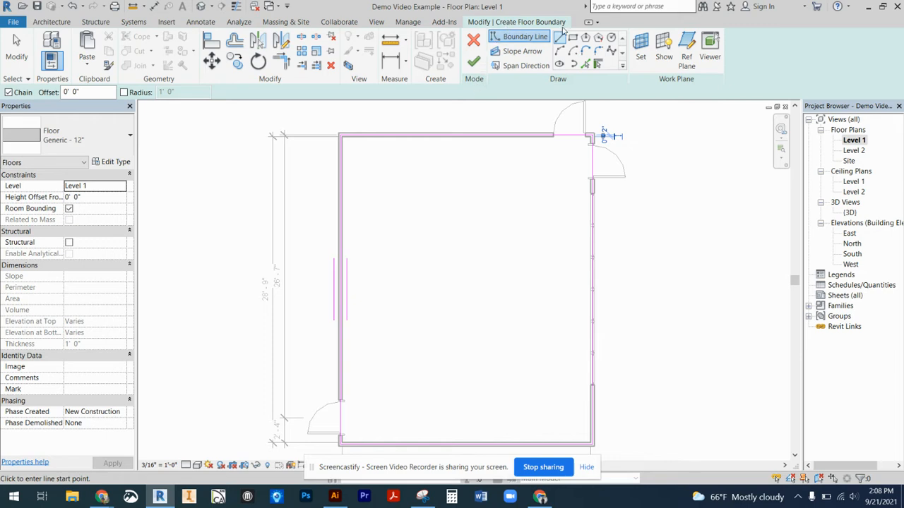
{"action": "left_click", "coordinate": [474, 69]}
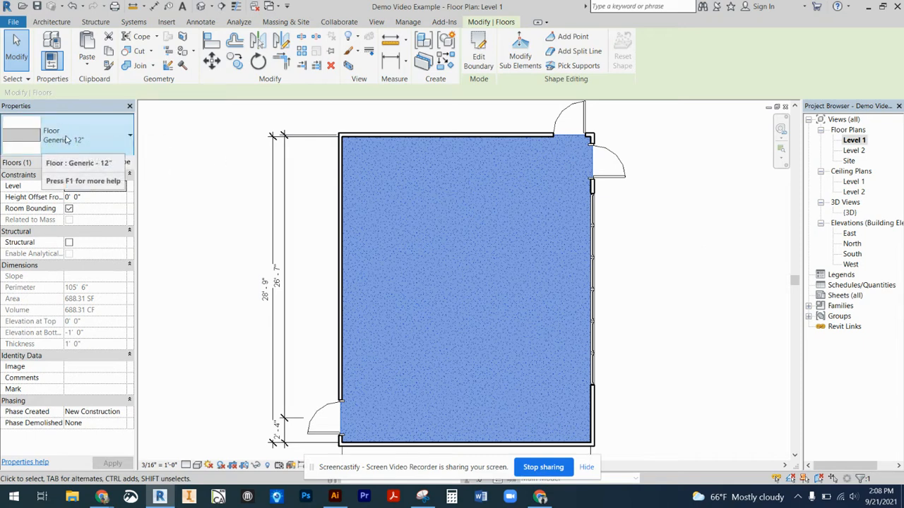
{"action": "left_click", "coordinate": [81, 136]}
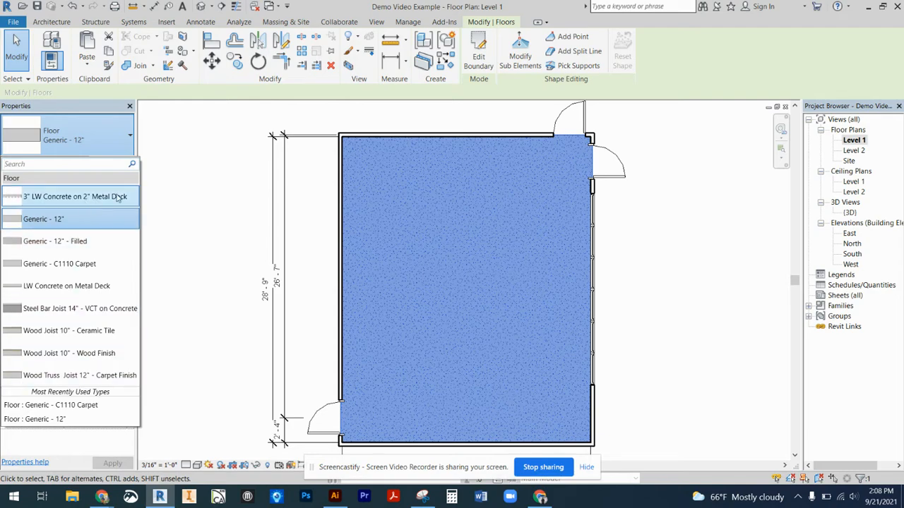
{"action": "left_click", "coordinate": [170, 167]}
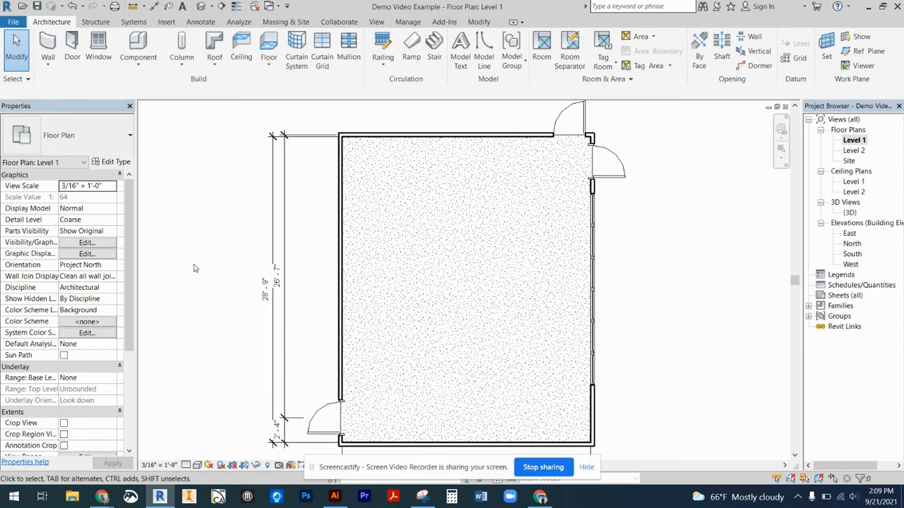
Open the default 3D view of the building.
{"action": "left_click", "coordinate": [377, 22]}
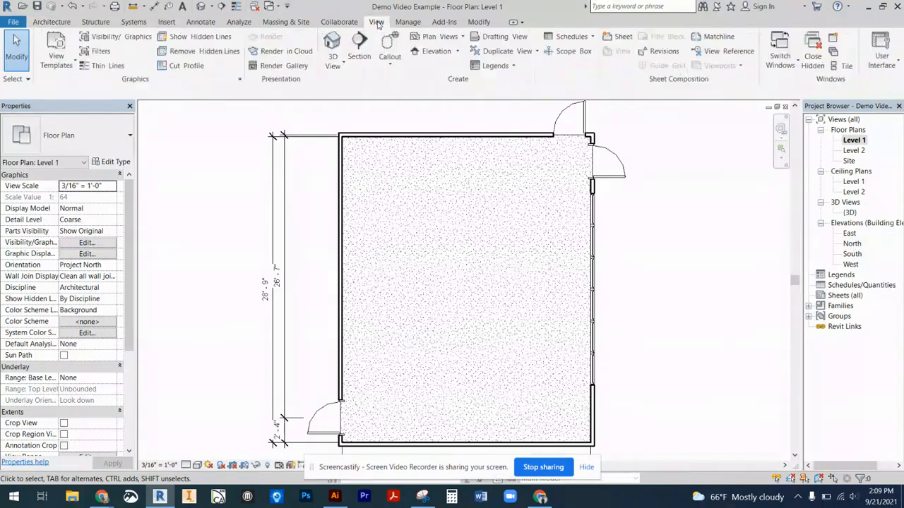
{"action": "left_click", "coordinate": [333, 63]}
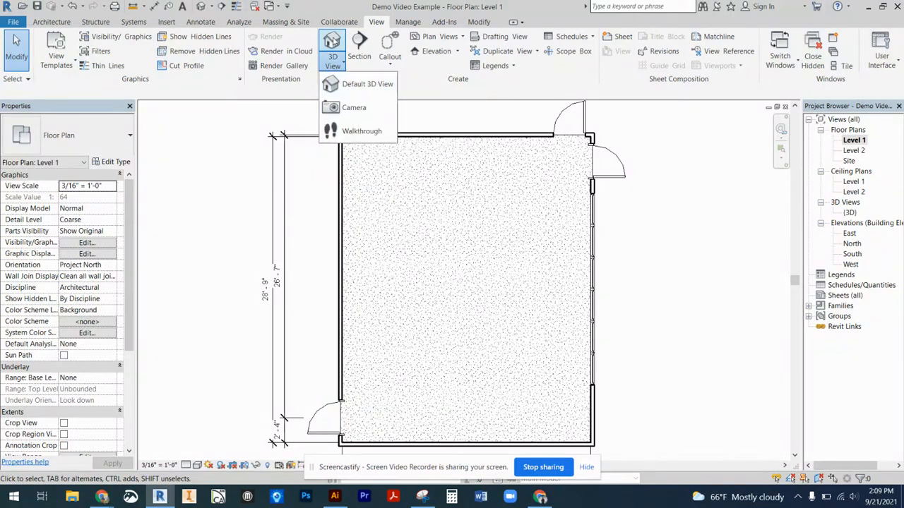
{"action": "left_click", "coordinate": [358, 85]}
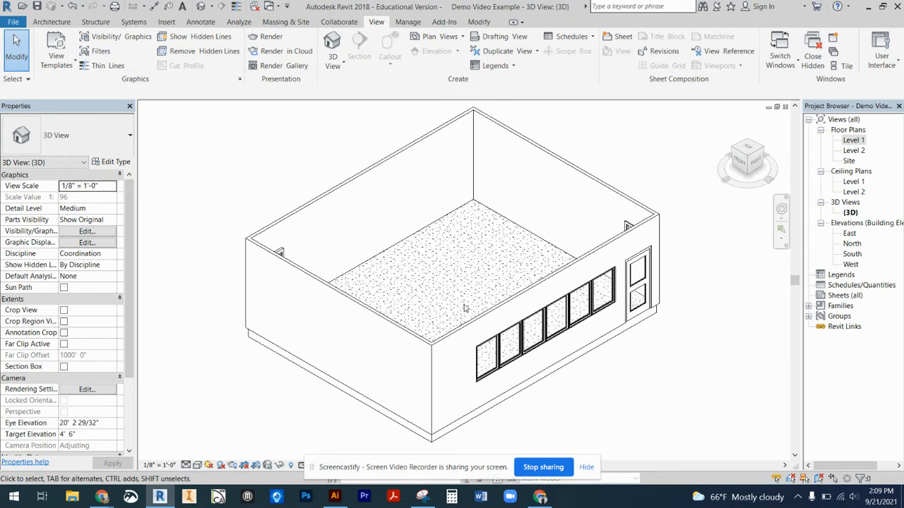
Select the floor in the 3D view and open its type properties.
{"action": "left_click", "coordinate": [572, 366]}
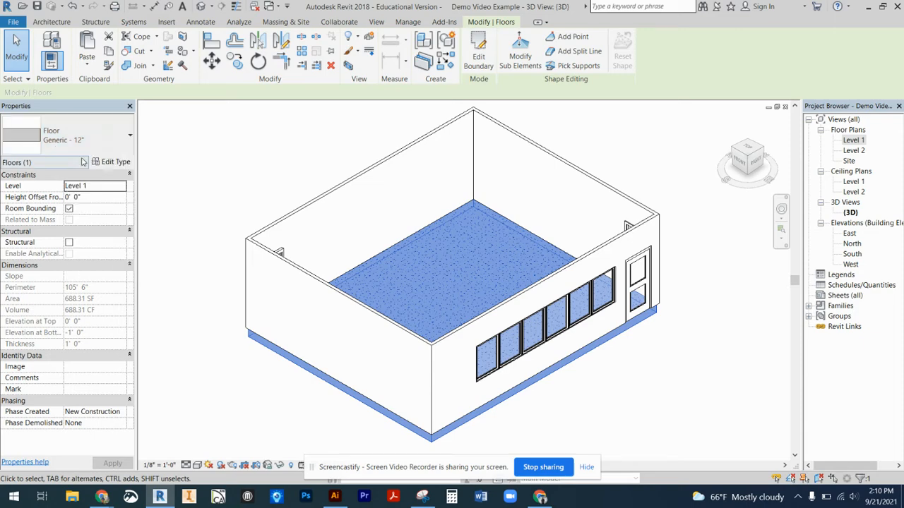
{"action": "left_click", "coordinate": [112, 163]}
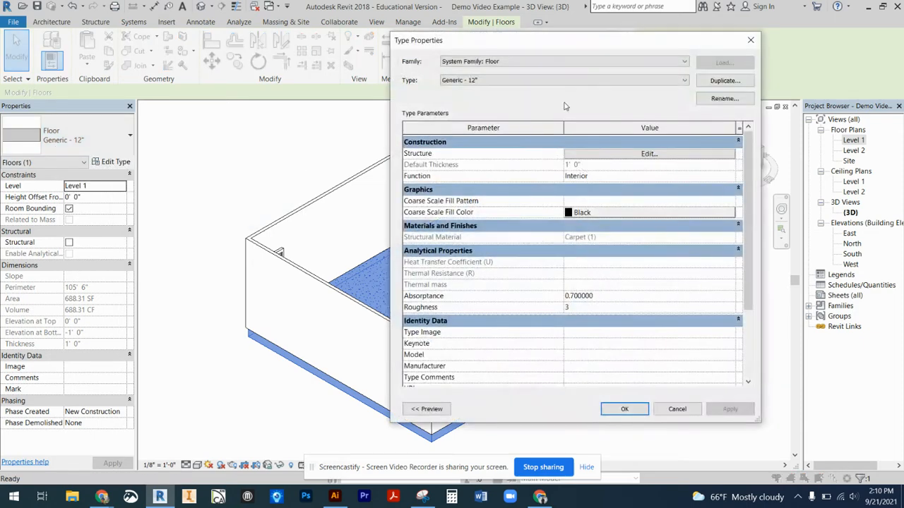
Try to duplicate the floor type under the name Generic - C1110 Carpet.
{"action": "left_click", "coordinate": [725, 81]}
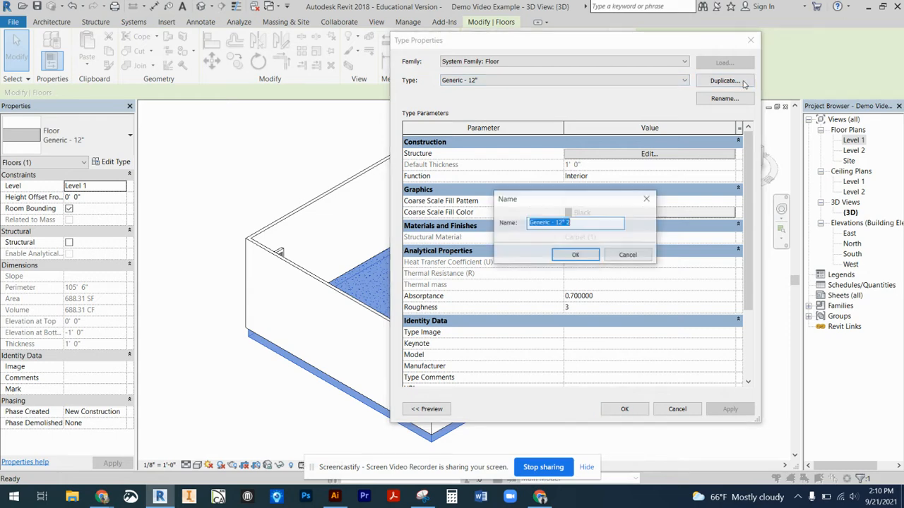
{"action": "left_click", "coordinate": [584, 222]}
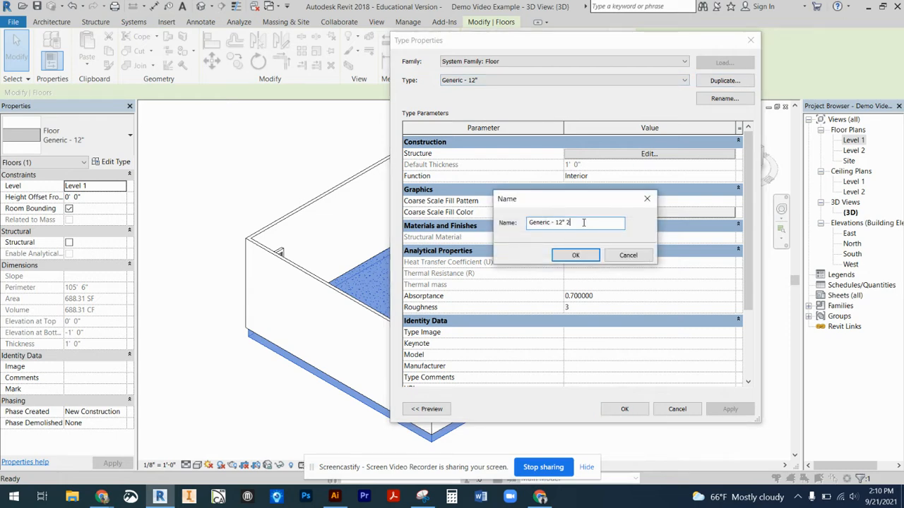
{"action": "type", "text": "C1110 Carpet"}
{"action": "key", "text": "Return"}
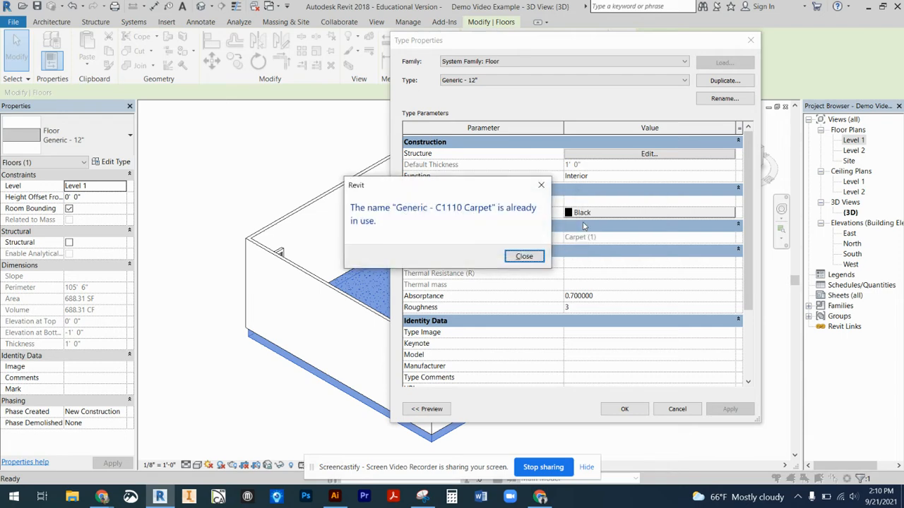
{"action": "left_click", "coordinate": [525, 257]}
Choose the Generic - C1110 Carpet floor type and open the material of its structure layer for editing.
{"action": "left_click", "coordinate": [514, 80]}
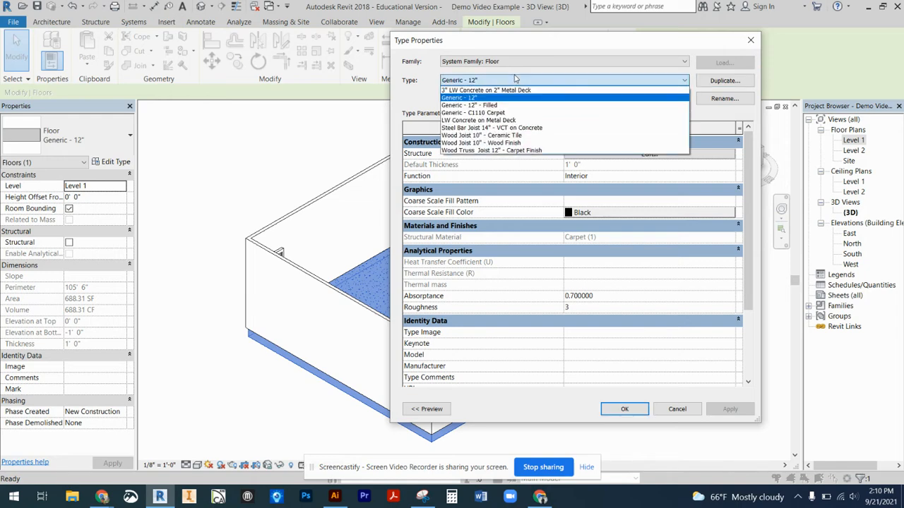
{"action": "left_click", "coordinate": [531, 115]}
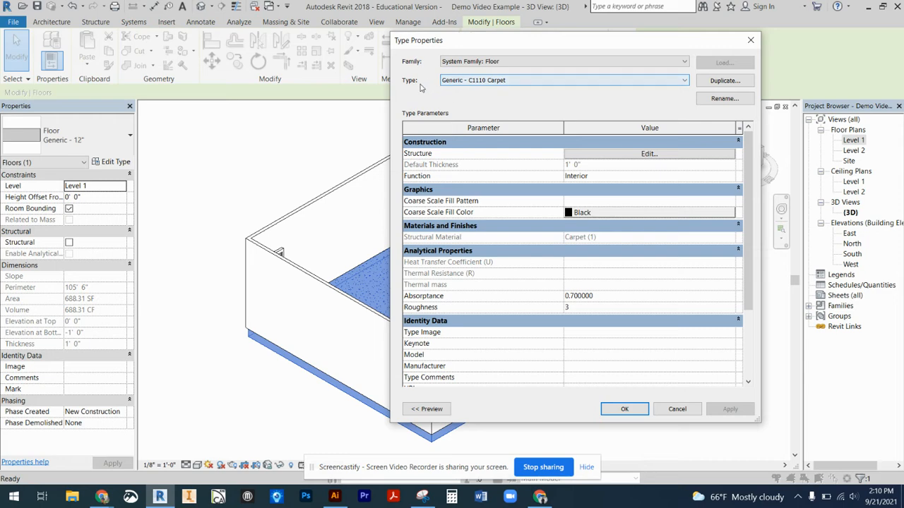
{"action": "left_click", "coordinate": [649, 154]}
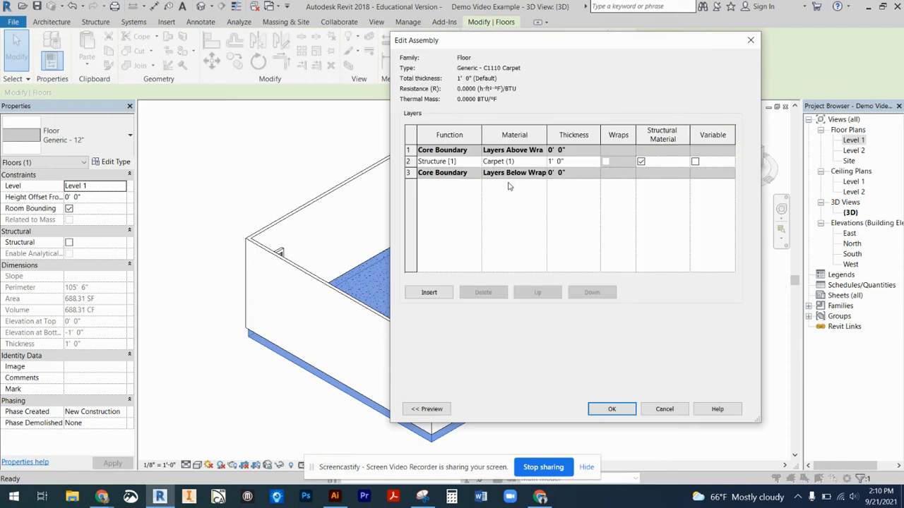
{"action": "left_click", "coordinate": [521, 162]}
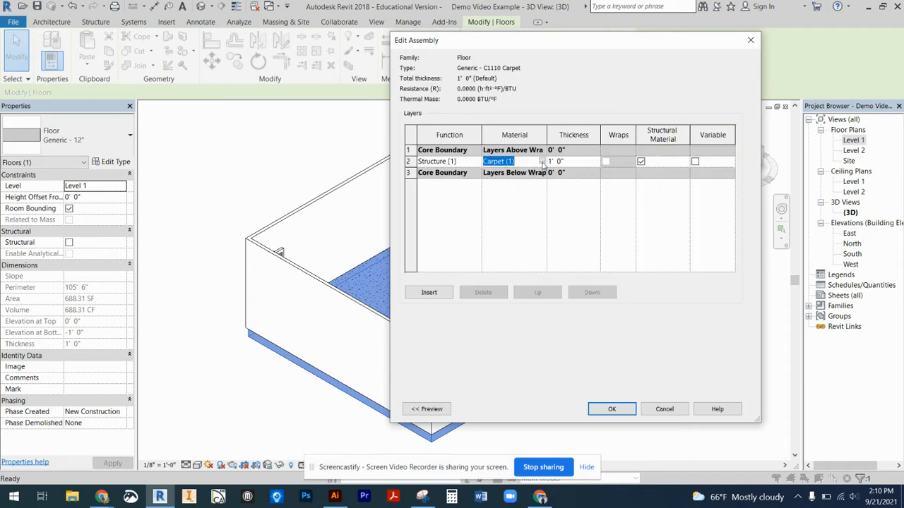
{"action": "left_click", "coordinate": [542, 161]}
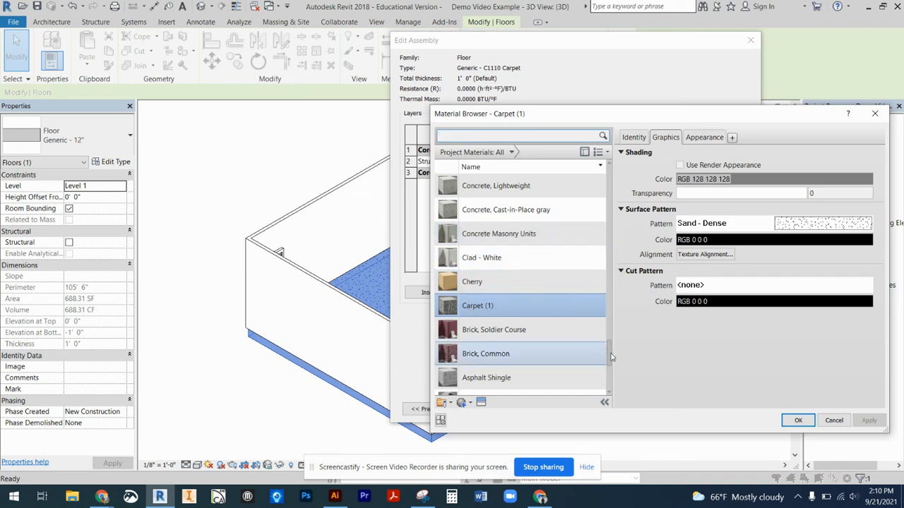
Remove the Carpet Tile Grey image from the generic appearance of the Carpet (1) material.
{"action": "mouse_move", "coordinate": [610, 353]}
{"action": "left_mouse_down"}
{"action": "mouse_move", "coordinate": [596, 179]}
{"action": "mouse_move", "coordinate": [613, 228]}
{"action": "mouse_move", "coordinate": [614, 382]}
{"action": "mouse_move", "coordinate": [616, 358]}
{"action": "left_mouse_up"}
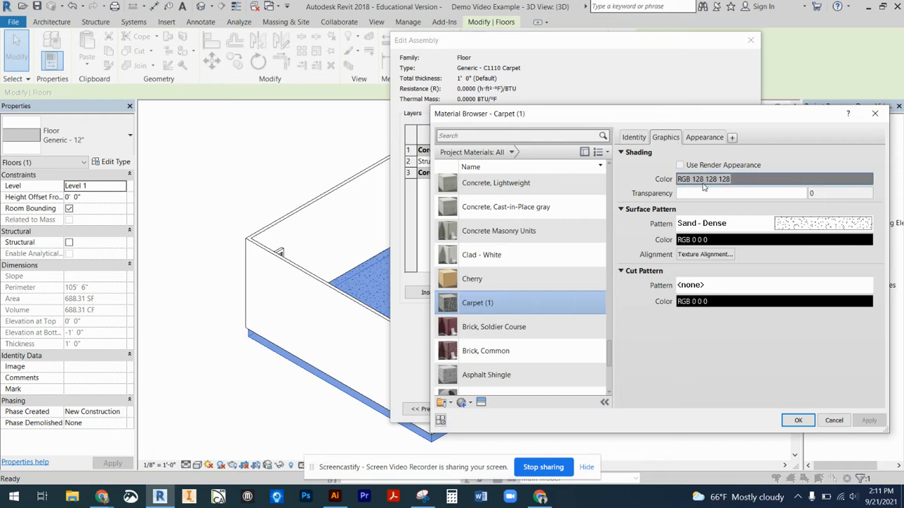
{"action": "left_click", "coordinate": [699, 140]}
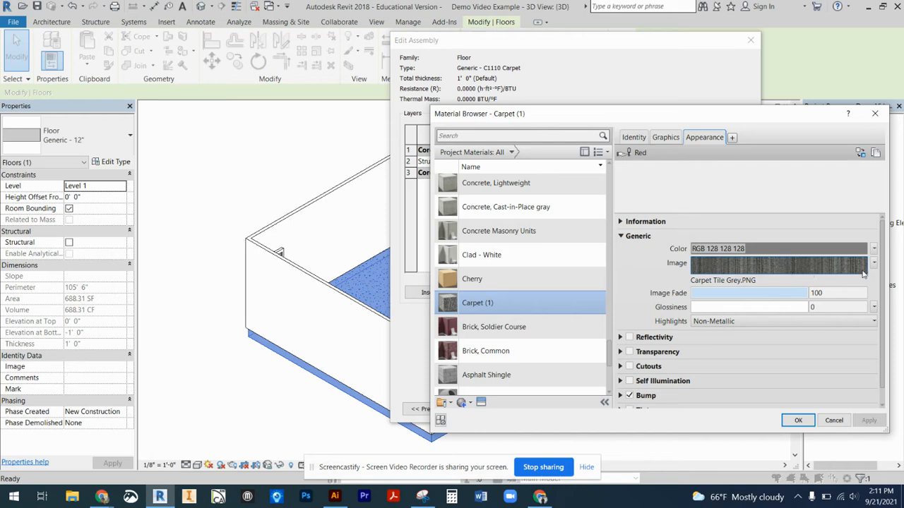
{"action": "left_click", "coordinate": [874, 263]}
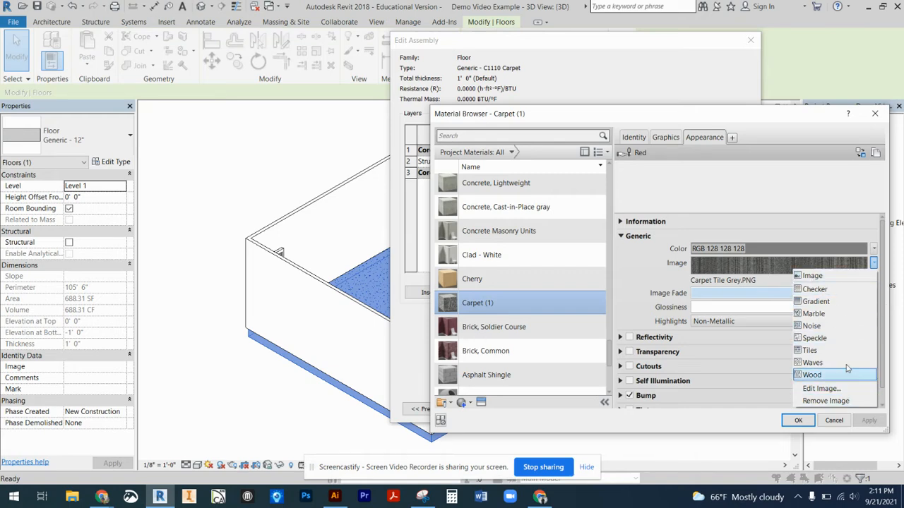
{"action": "left_click", "coordinate": [819, 280]}
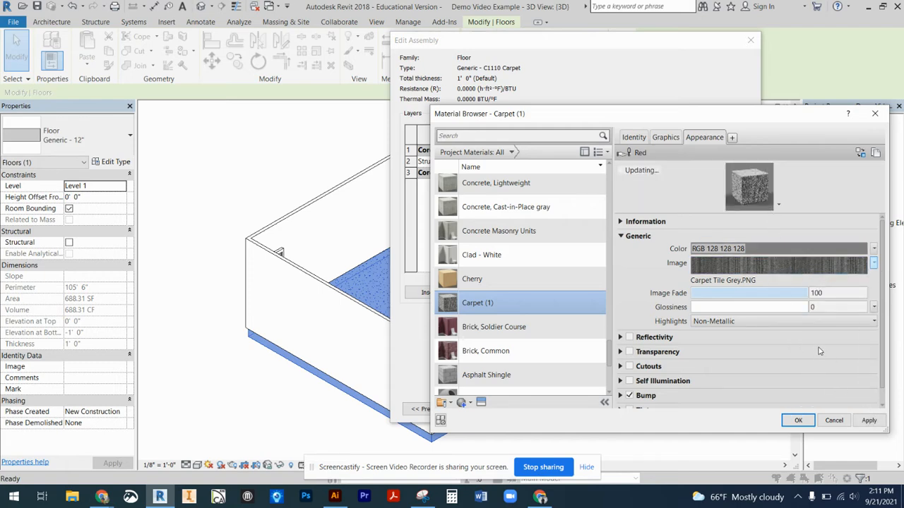
{"action": "scroll", "coordinate": [560, 387], "scroll_direction": "down", "scroll_amount": 1}
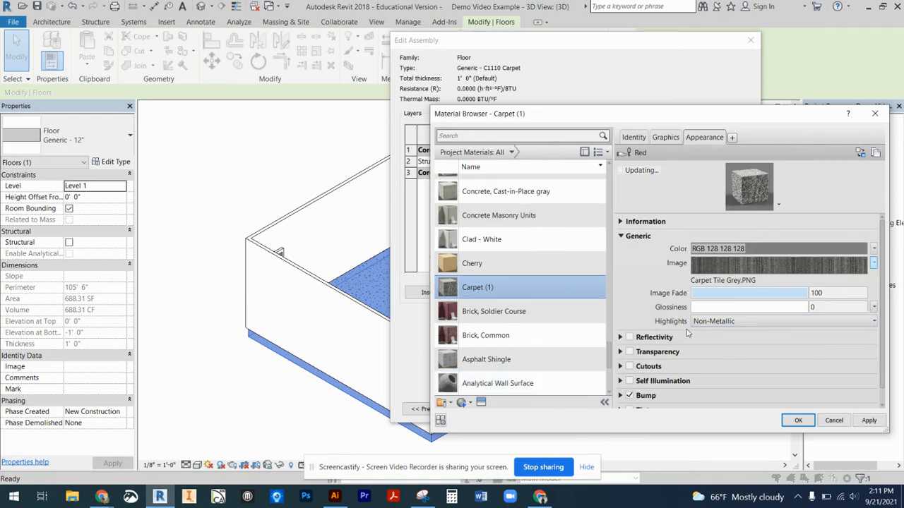
{"action": "left_click", "coordinate": [873, 263]}
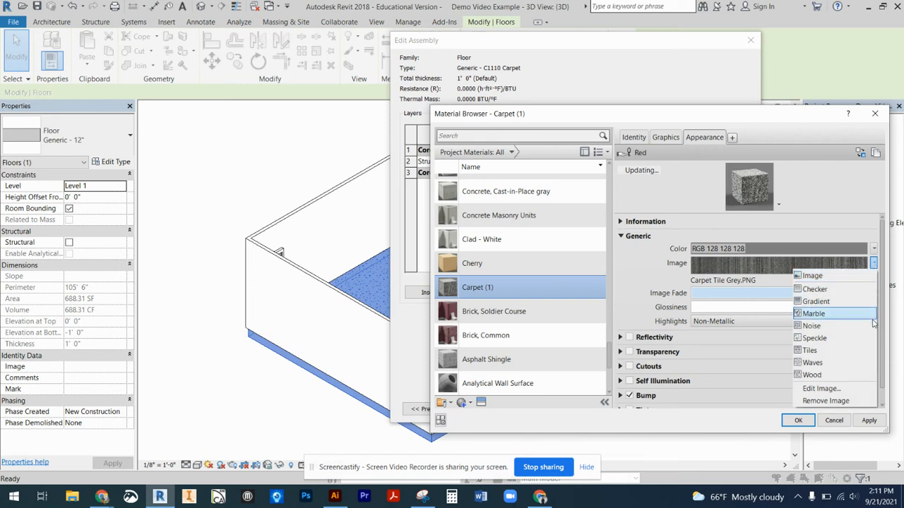
{"action": "left_click", "coordinate": [819, 401]}
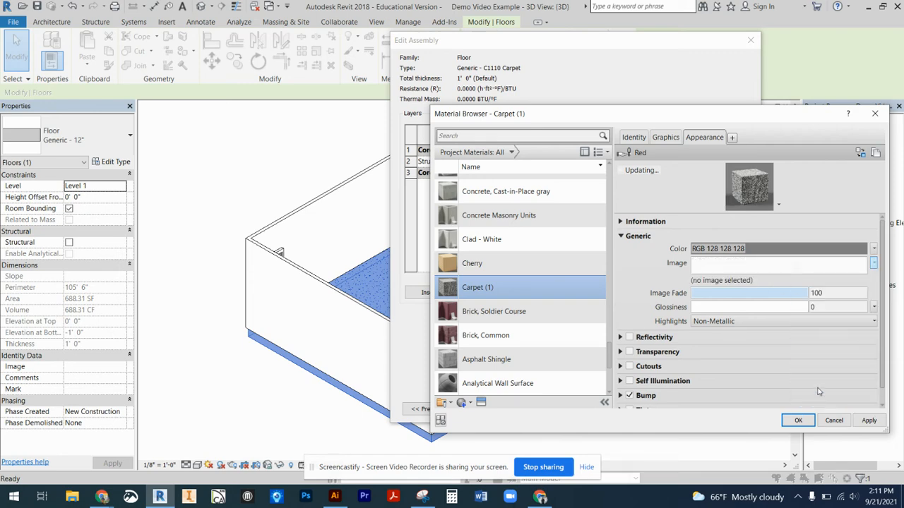
Set the Carpet (1) appearance color to green, RGB 0 255 0, and accept the material and floor type edits.
{"action": "left_click", "coordinate": [734, 248]}
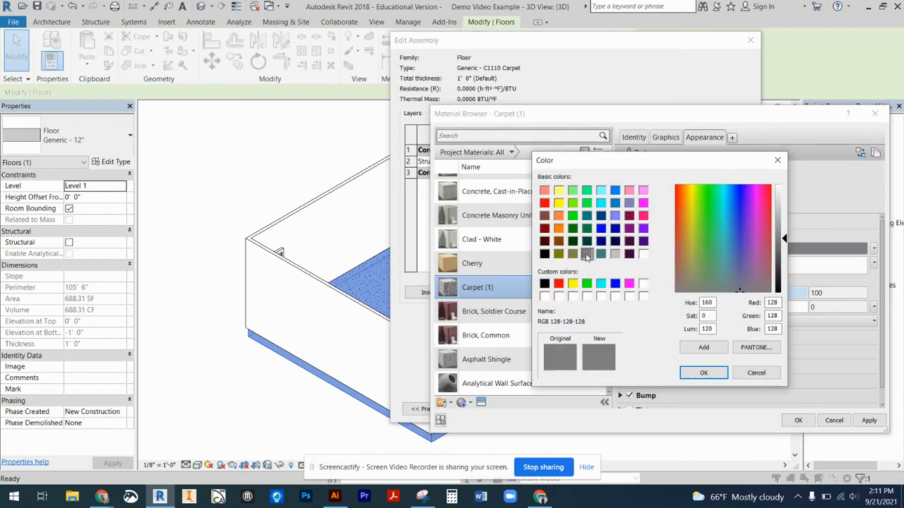
{"action": "left_click", "coordinate": [573, 216]}
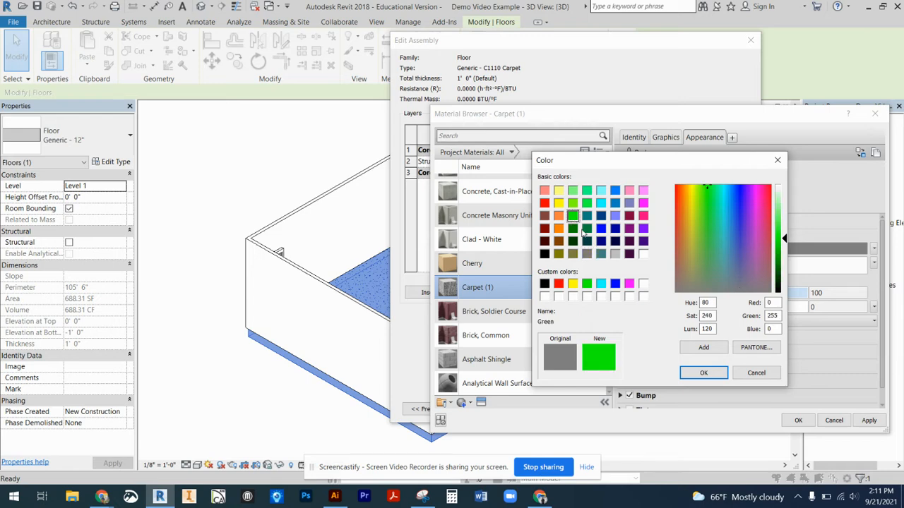
{"action": "left_click", "coordinate": [706, 373]}
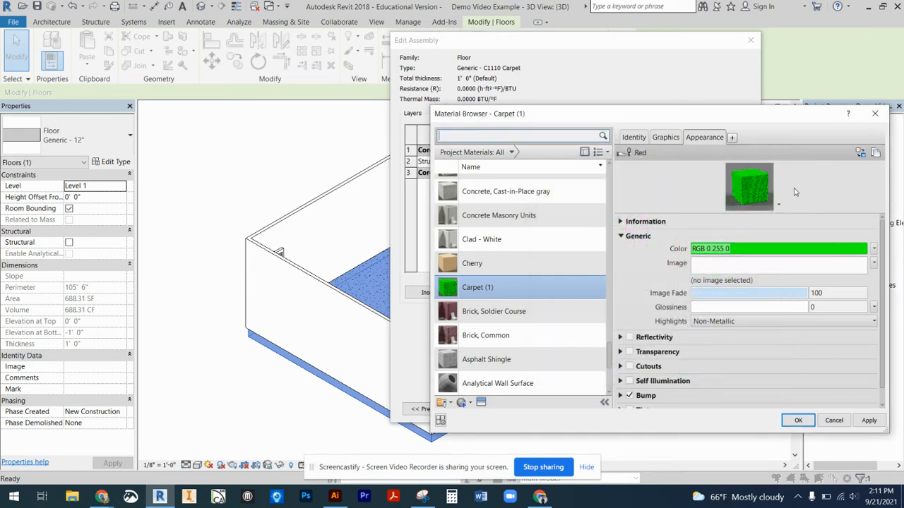
{"action": "left_click", "coordinate": [869, 420]}
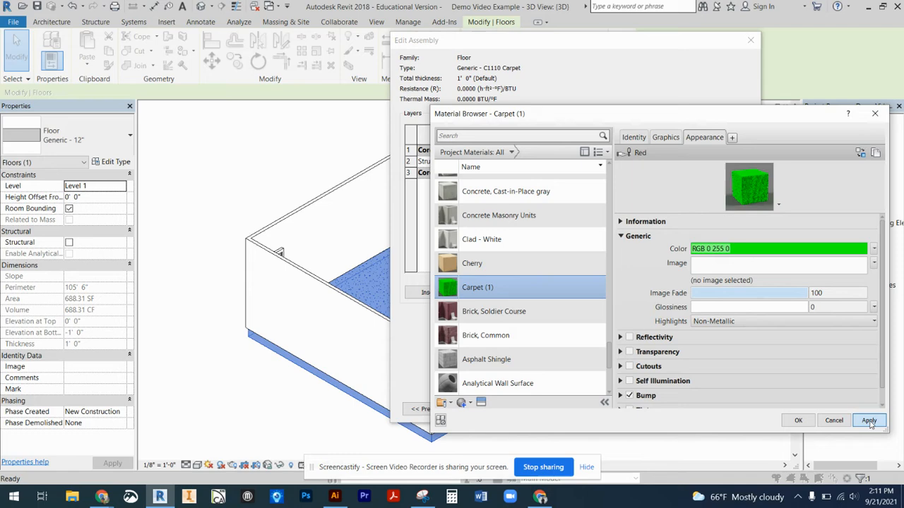
{"action": "left_click", "coordinate": [796, 421]}
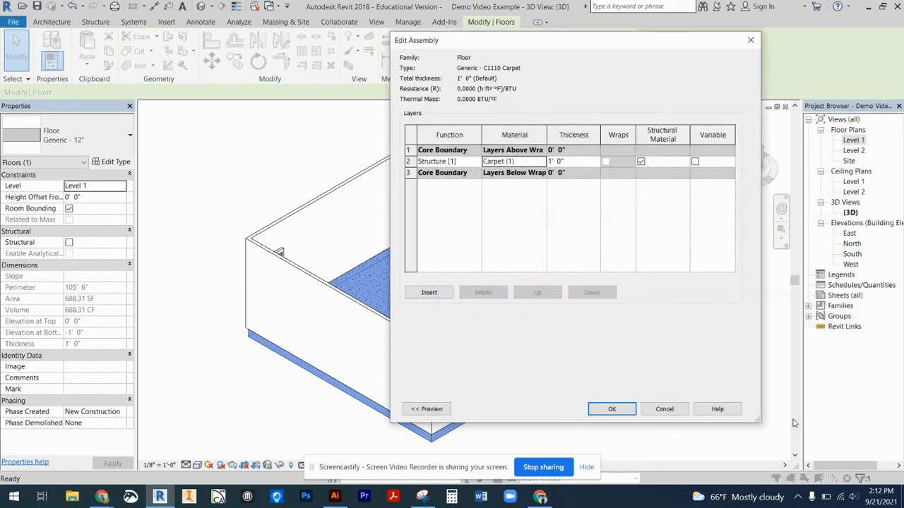
{"action": "left_click", "coordinate": [624, 408]}
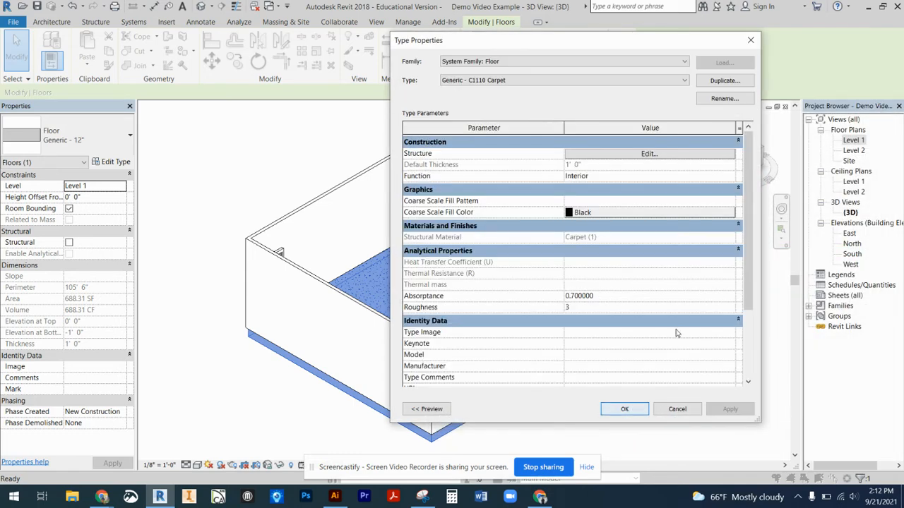
{"action": "left_click", "coordinate": [625, 410]}
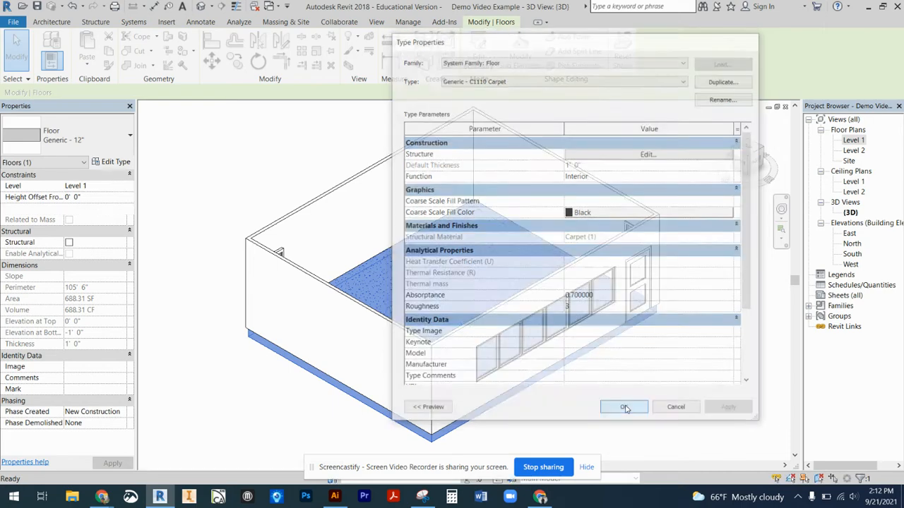
{"action": "left_click", "coordinate": [676, 395]}
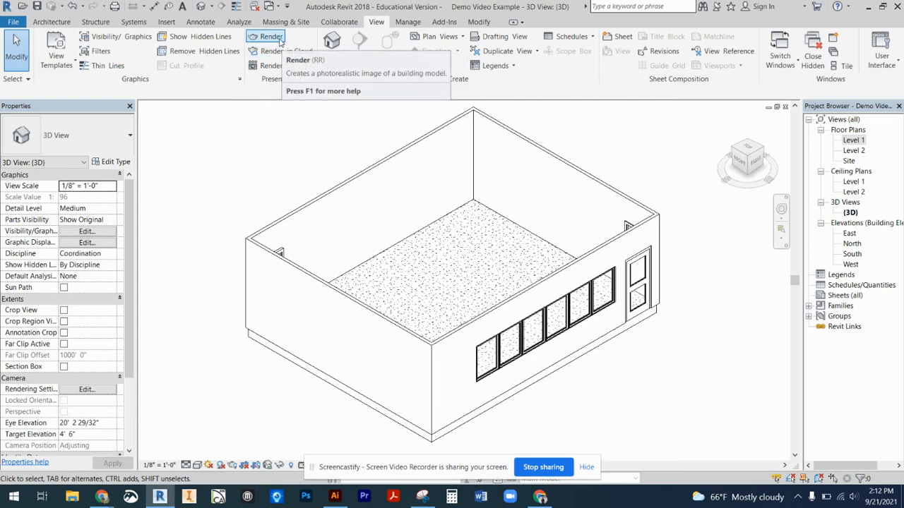
Render the 3D view to check the floor's appearance, and close the rendering.
{"action": "left_click", "coordinate": [279, 40]}
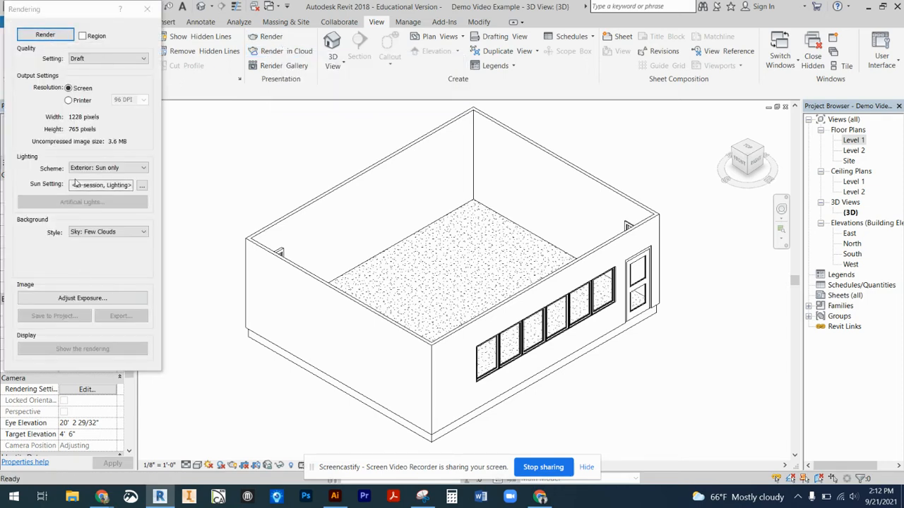
{"action": "left_click", "coordinate": [46, 35]}
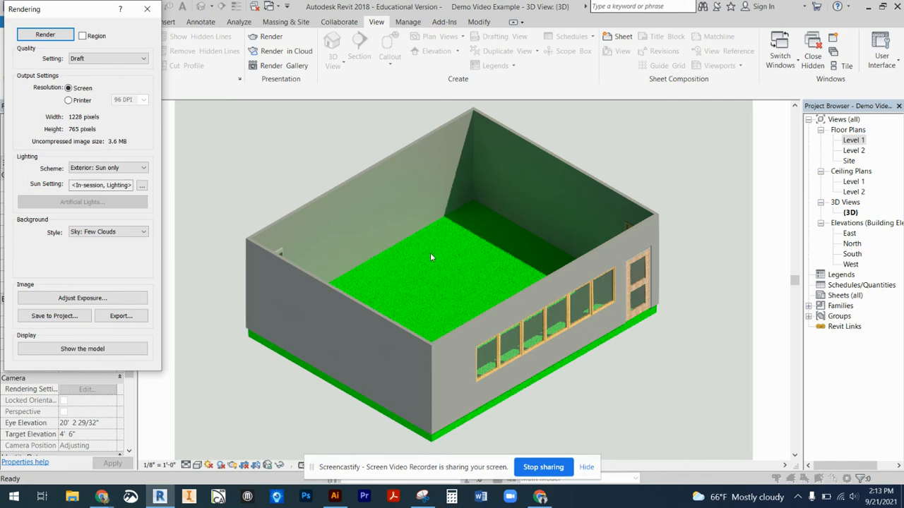
{"action": "left_click", "coordinate": [148, 9]}
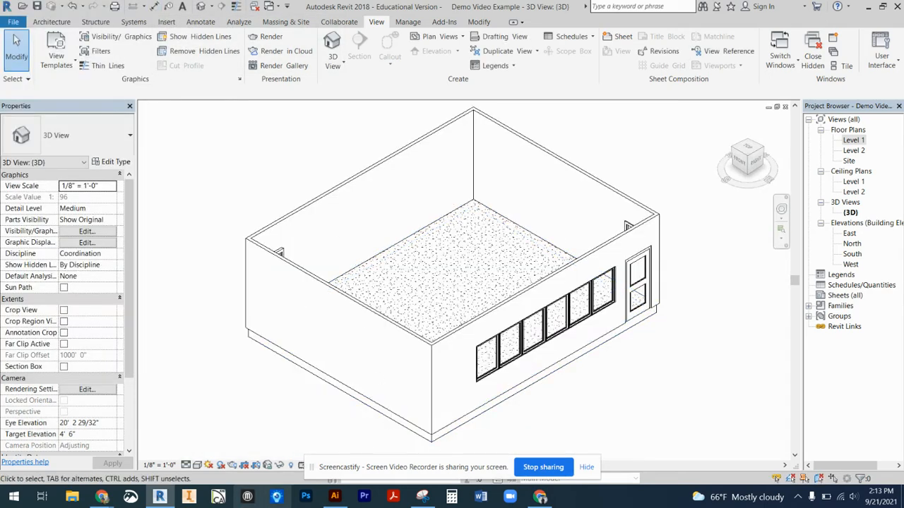
Switch to Chrome and bring up the Lowe's product page for the Foss Sky Grey carpet tile.
{"action": "mouse_move", "coordinate": [103, 497]}
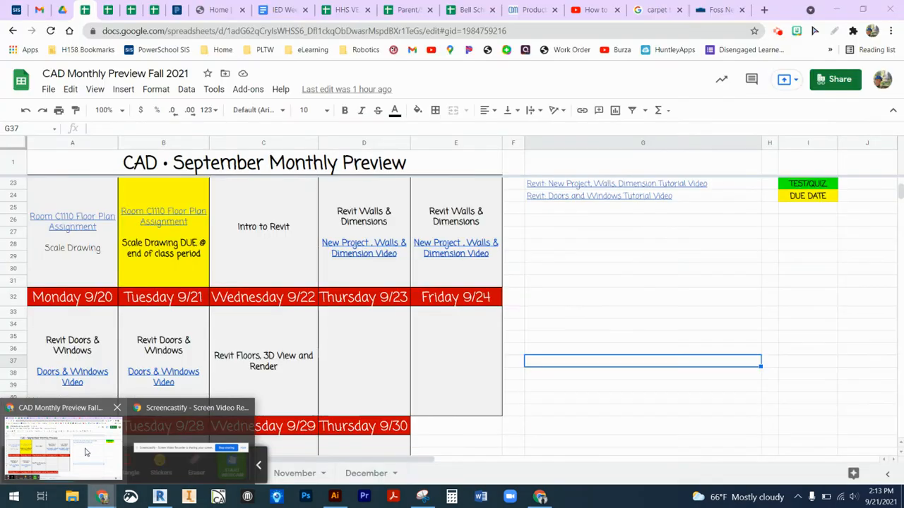
{"action": "left_click", "coordinate": [90, 451]}
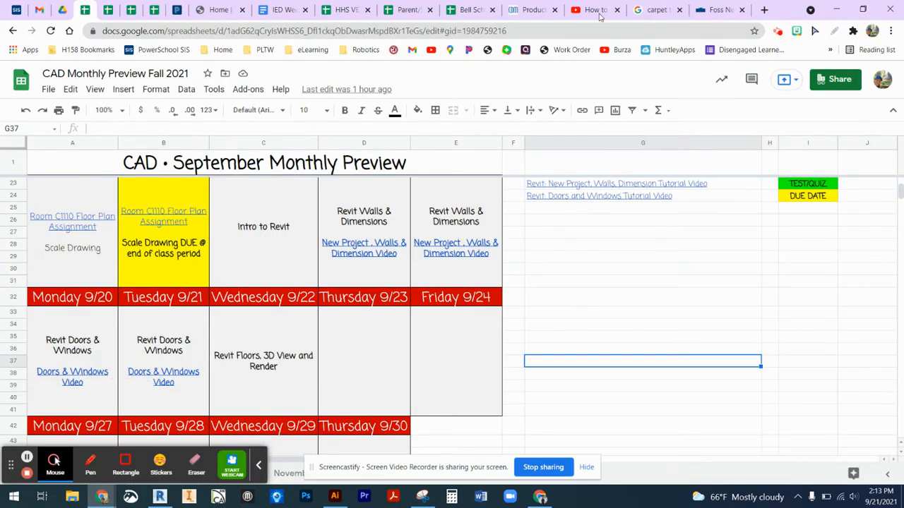
{"action": "left_click", "coordinate": [709, 10]}
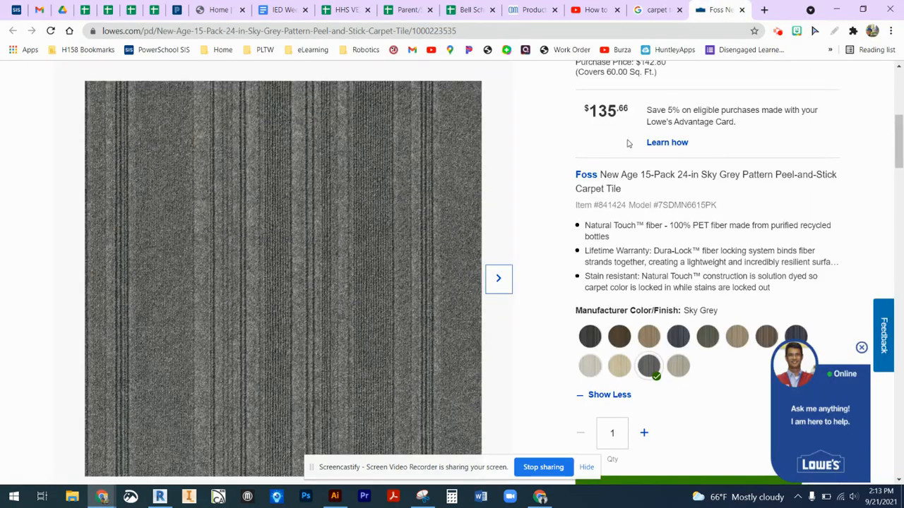
{"action": "left_click", "coordinate": [653, 9]}
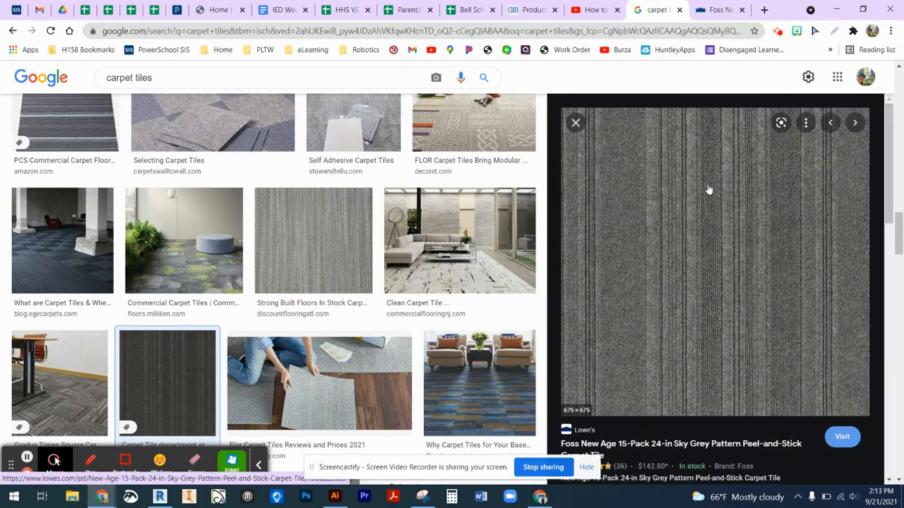
{"action": "left_click", "coordinate": [722, 10]}
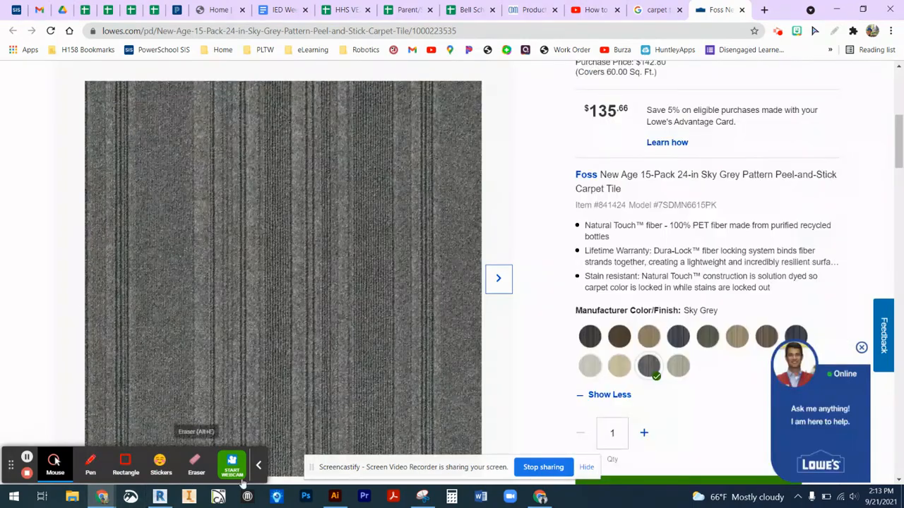
Switch to Snipping Tool and capture a new snip of the carpet tile image on the product page.
{"action": "left_click", "coordinate": [423, 496]}
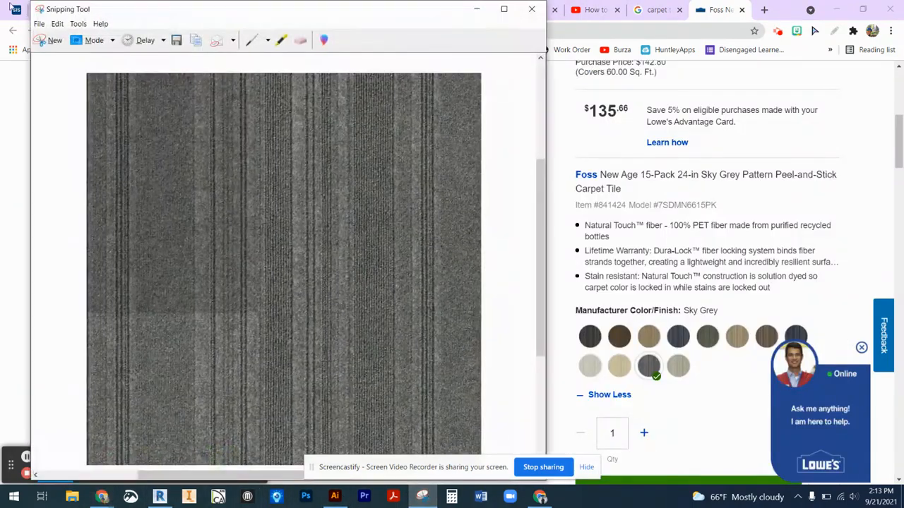
{"action": "left_click", "coordinate": [50, 40]}
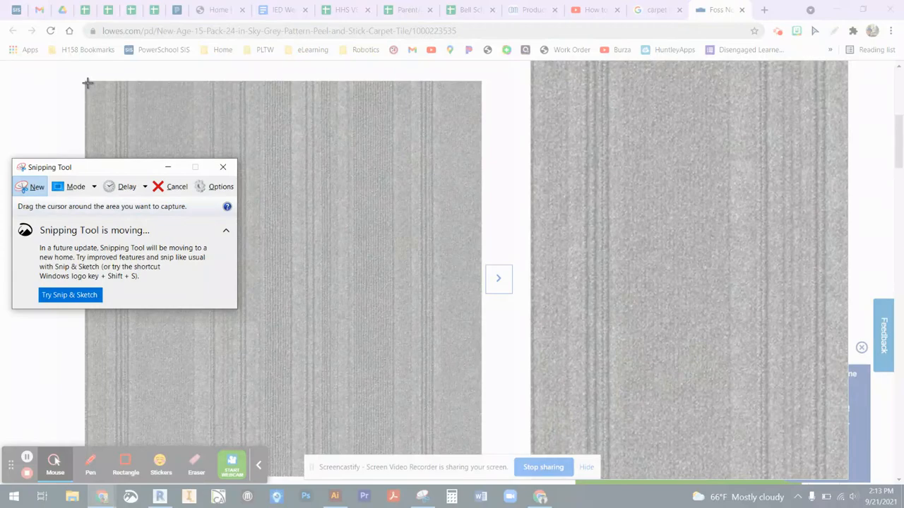
{"action": "left_click_drag", "start_coordinate": [87, 82], "coordinate": [480, 444]}
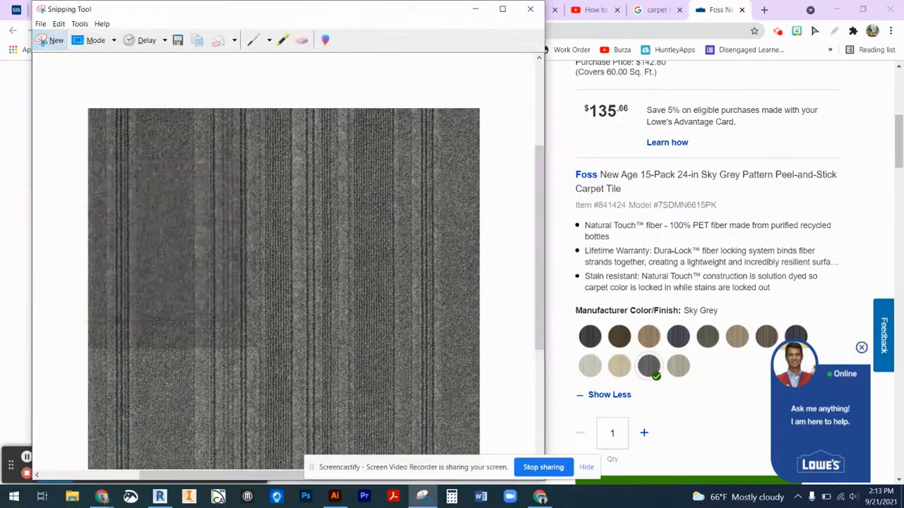
Save the snip as a PNG named C1110 Carpet in Google Drive under My Drive, HHS Courses, CAD, Architecture, Classroom Floor Plan.
{"action": "left_click", "coordinate": [40, 24]}
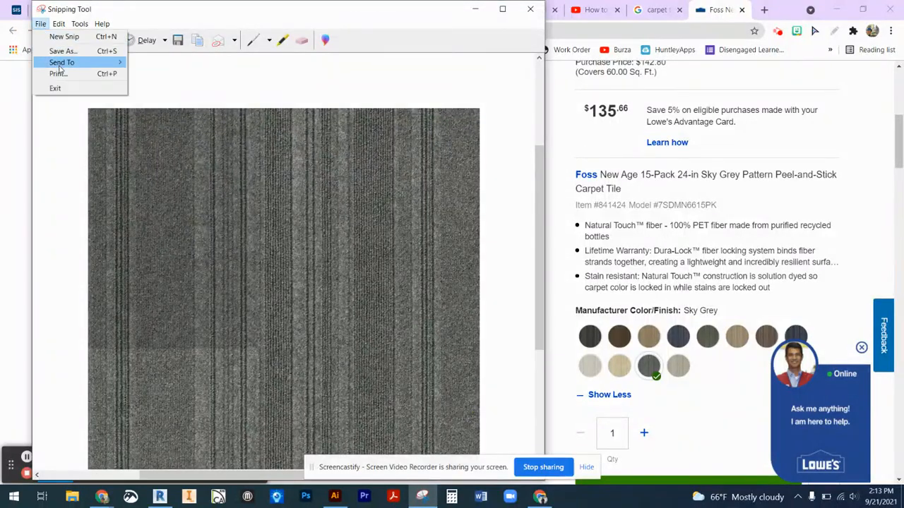
{"action": "left_click", "coordinate": [63, 51]}
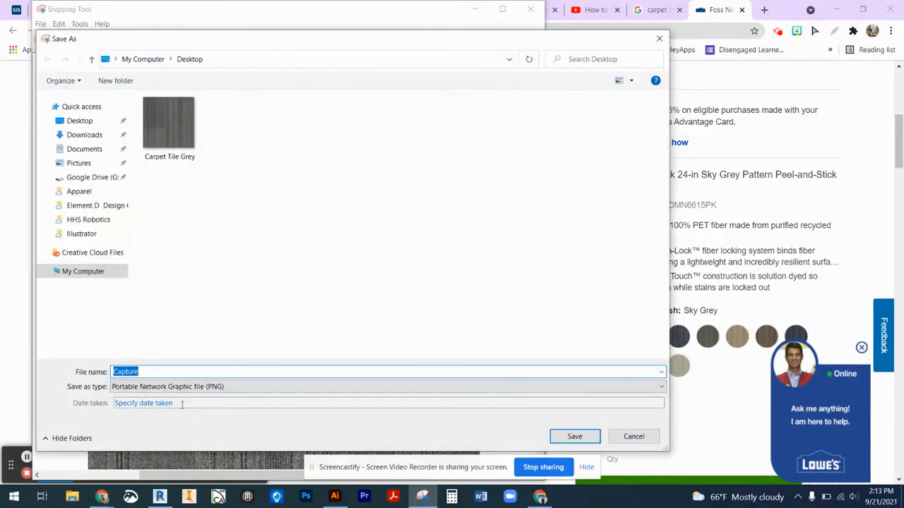
{"action": "type", "text": "C1110 Carpe"}
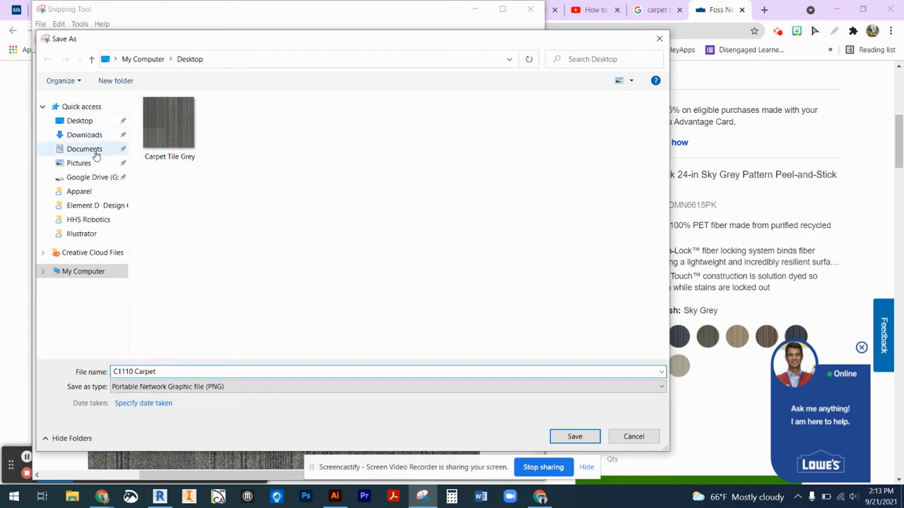
{"action": "left_click", "coordinate": [92, 177]}
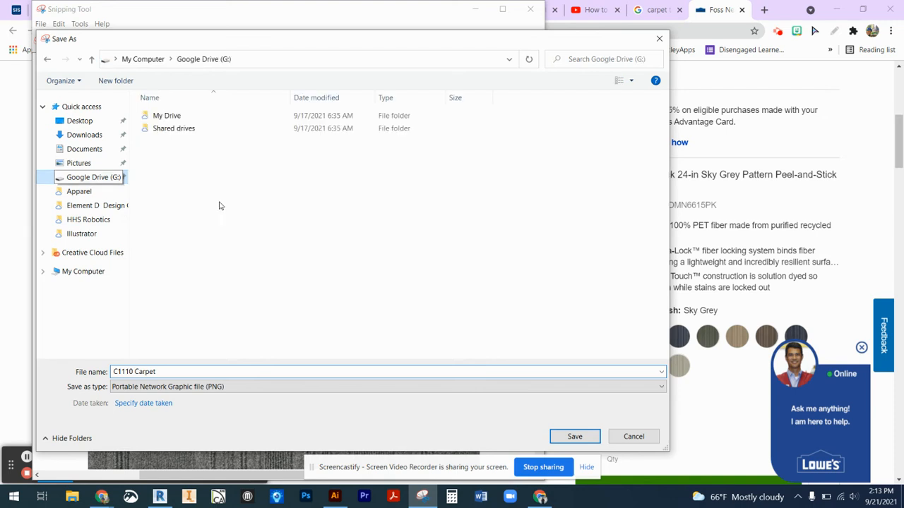
{"action": "double_click", "coordinate": [178, 116]}
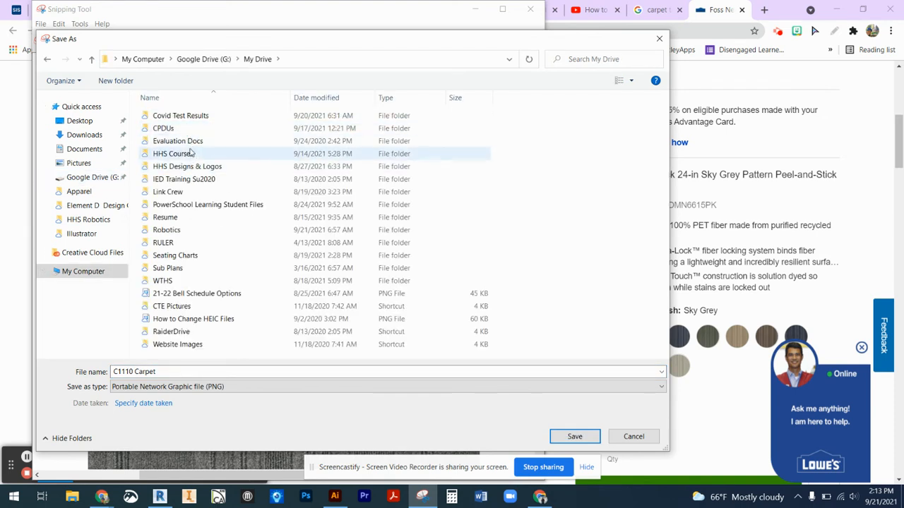
{"action": "left_click", "coordinate": [197, 157]}
{"action": "double_click", "coordinate": [197, 156]}
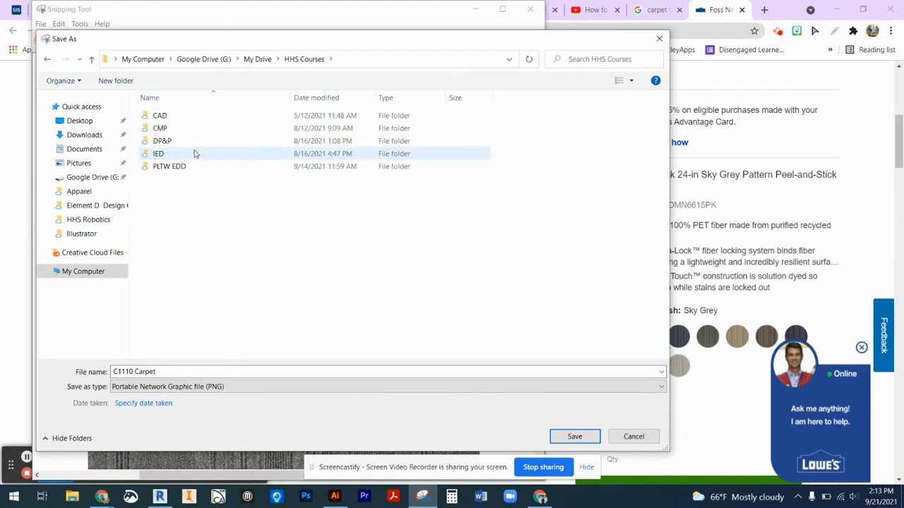
{"action": "double_click", "coordinate": [195, 117]}
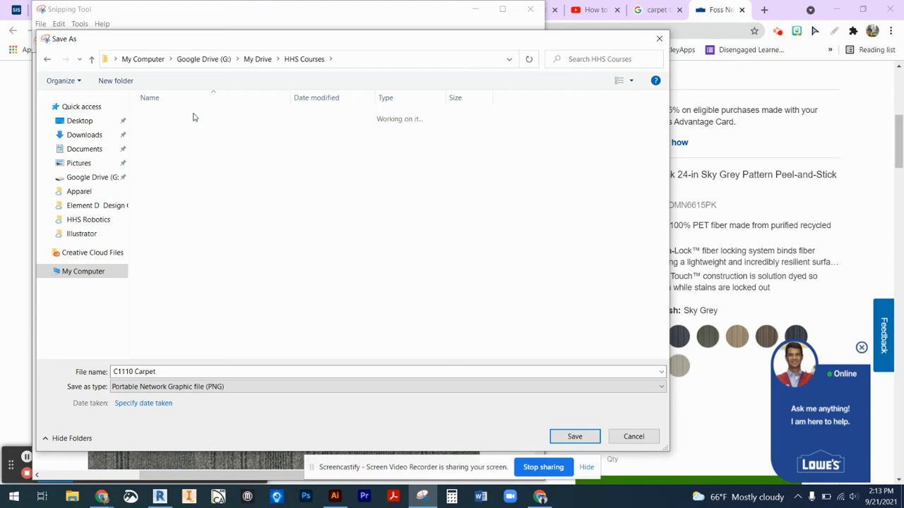
{"action": "double_click", "coordinate": [198, 120]}
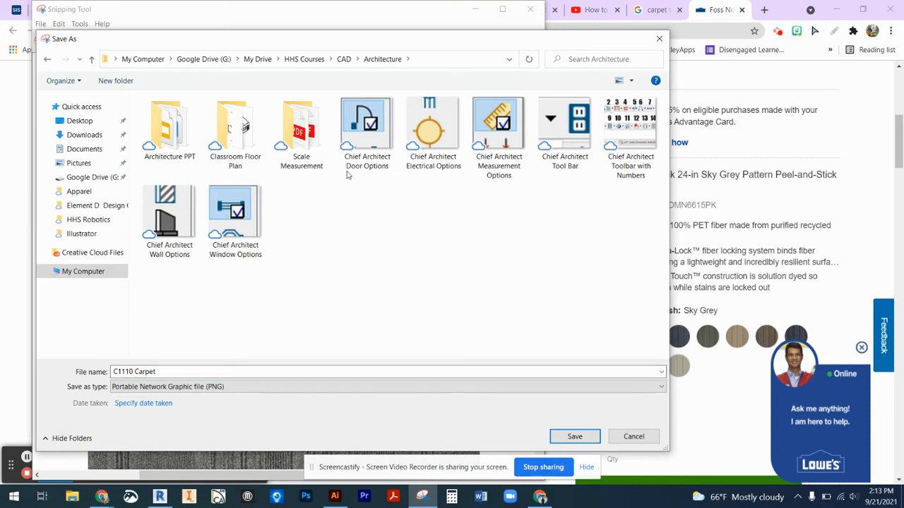
{"action": "double_click", "coordinate": [229, 130]}
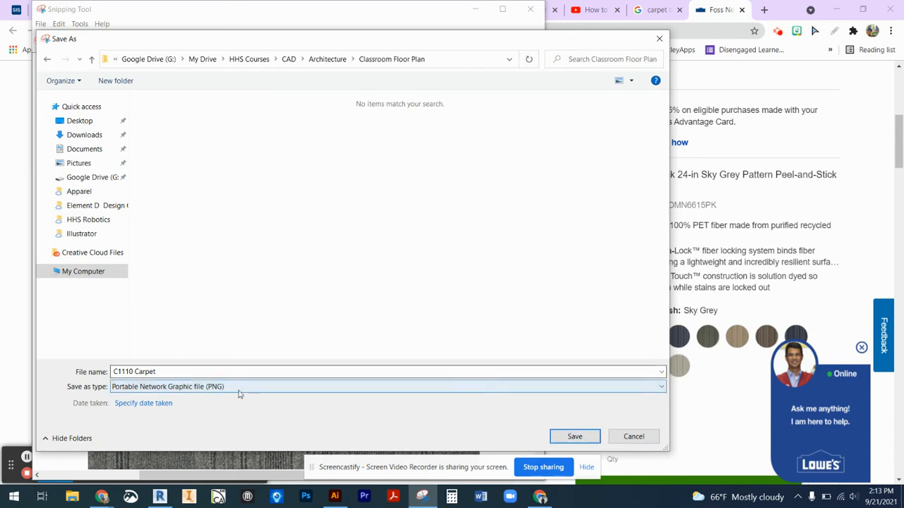
{"action": "left_click", "coordinate": [575, 437]}
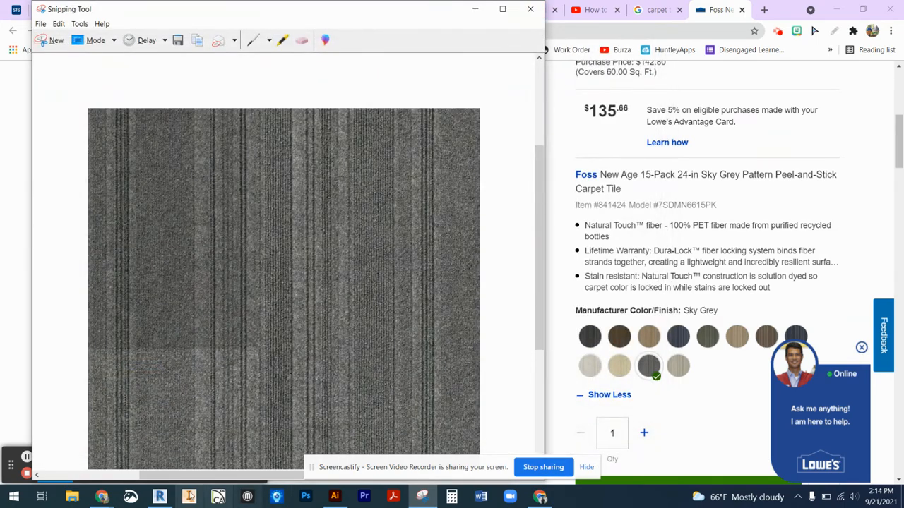
Switch to Revit and open the Carpet (1) material used by the structure layer of the room's floor type.
{"action": "left_click", "coordinate": [161, 497]}
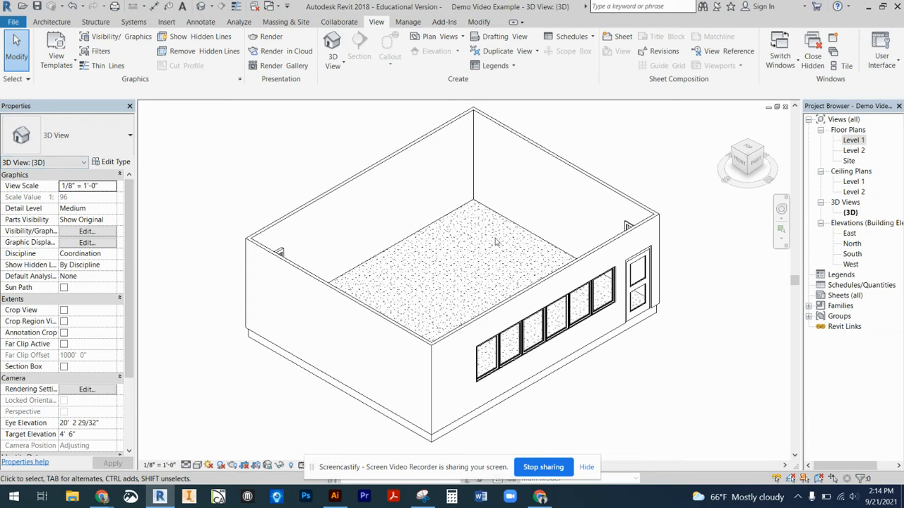
{"action": "left_click", "coordinate": [552, 374]}
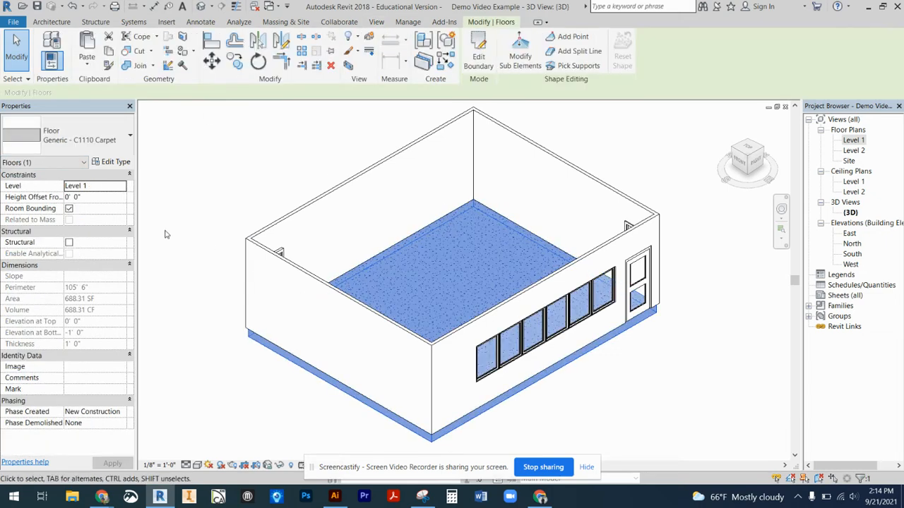
{"action": "left_click", "coordinate": [118, 166]}
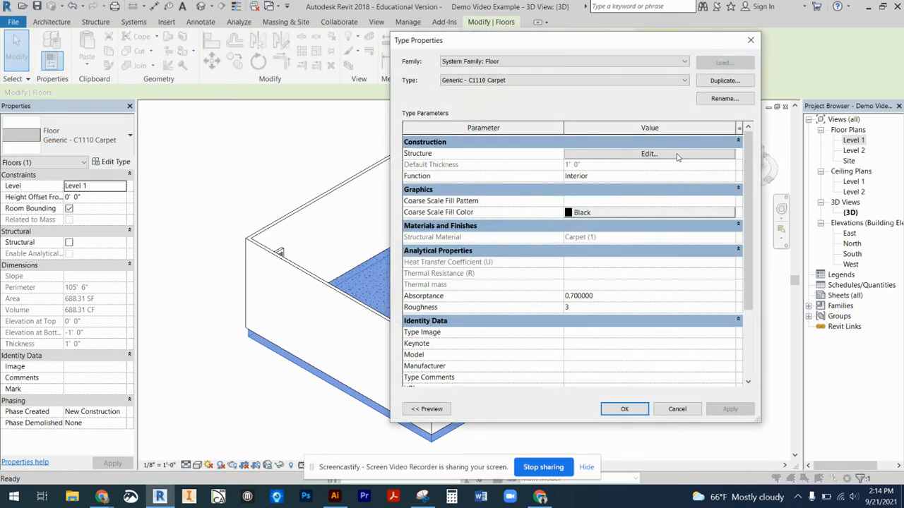
{"action": "left_click", "coordinate": [677, 154]}
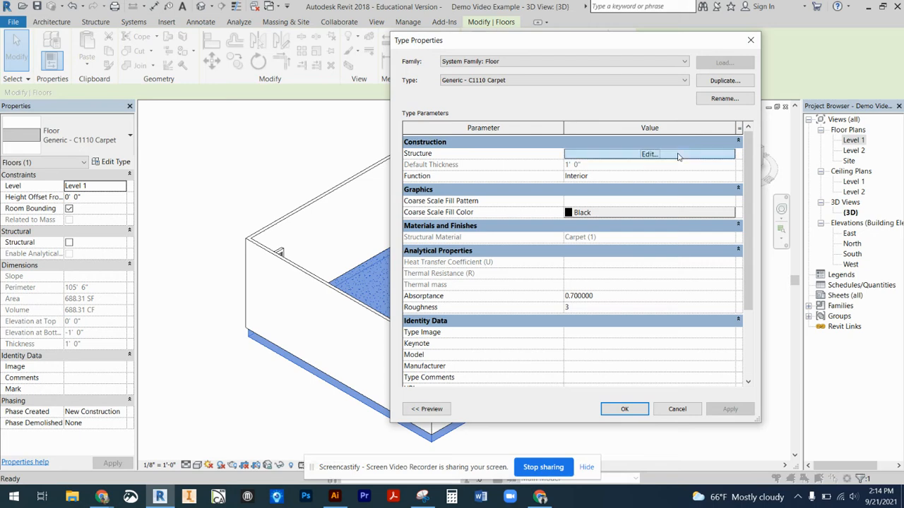
{"action": "left_click", "coordinate": [502, 162]}
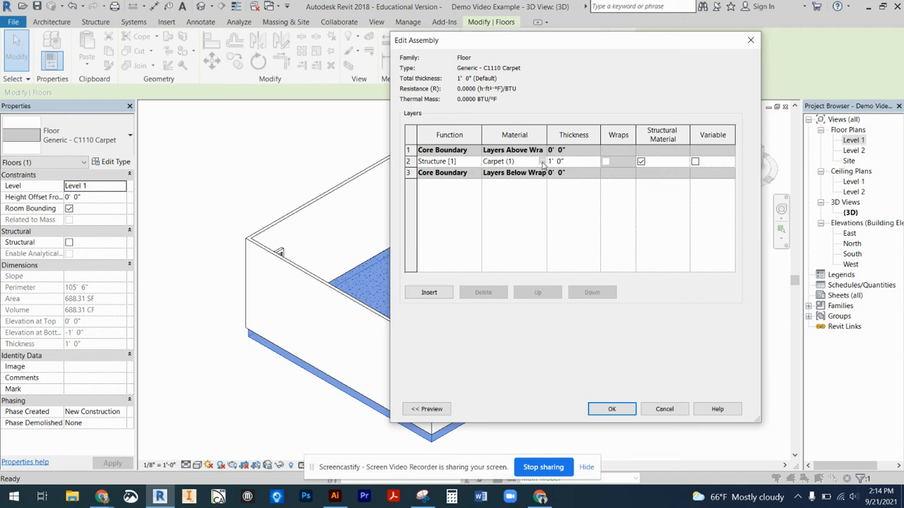
{"action": "left_click", "coordinate": [542, 161]}
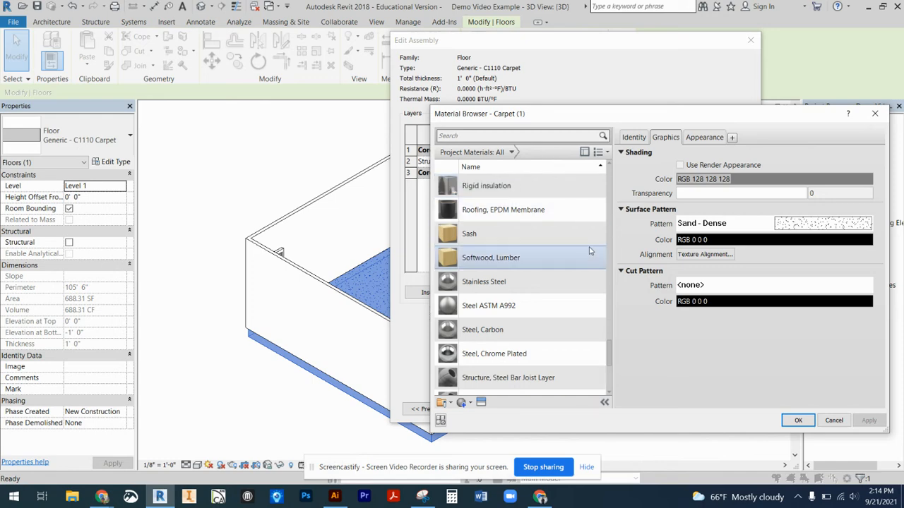
{"action": "scroll", "coordinate": [551, 353], "scroll_direction": "down", "scroll_amount": 3}
{"action": "scroll", "coordinate": [551, 350], "scroll_direction": "up", "scroll_amount": 15}
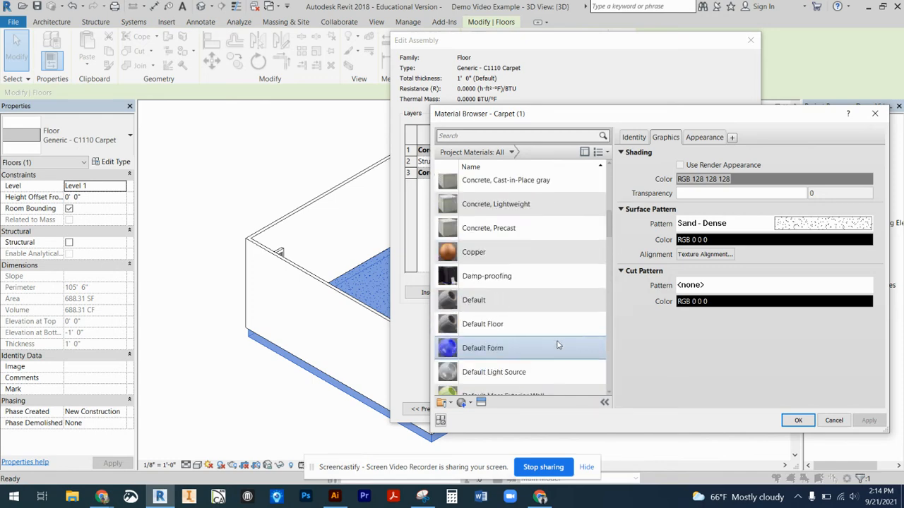
{"action": "scroll", "coordinate": [555, 344], "scroll_direction": "down", "scroll_amount": 3}
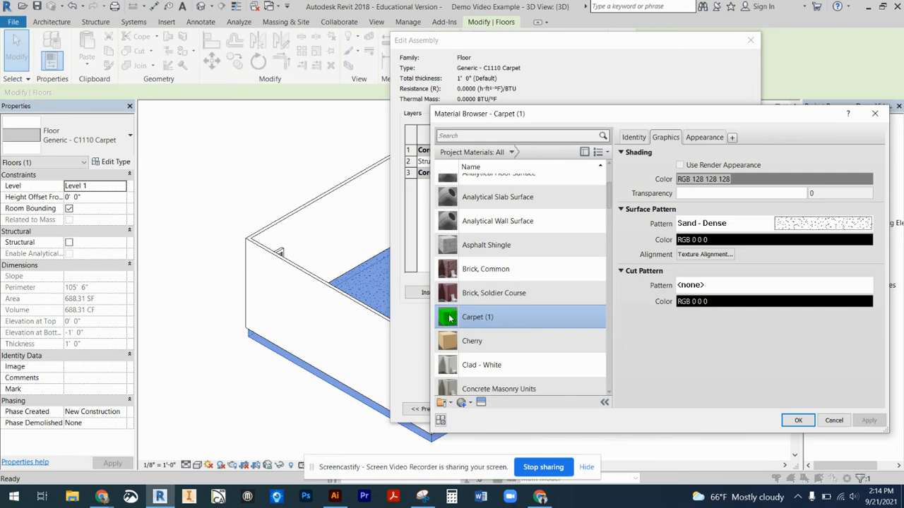
Set the Carpet (1) material's appearance color to grey, RGB 128 128 128.
{"action": "left_click", "coordinate": [704, 138]}
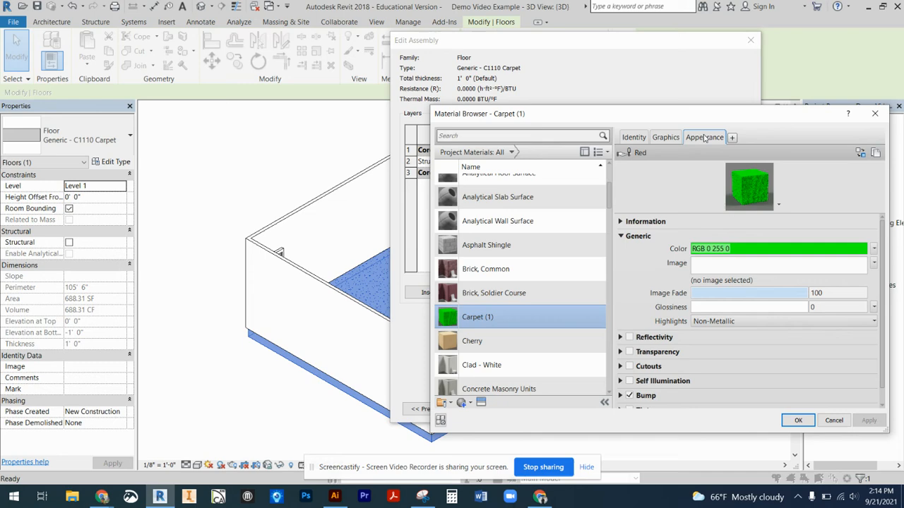
{"action": "left_click", "coordinate": [753, 252]}
{"action": "left_click", "coordinate": [586, 254]}
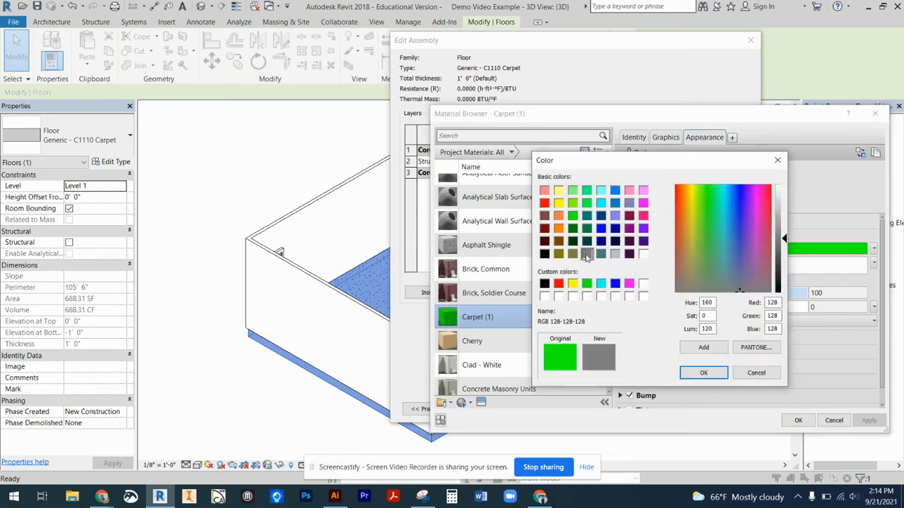
{"action": "left_click", "coordinate": [703, 373]}
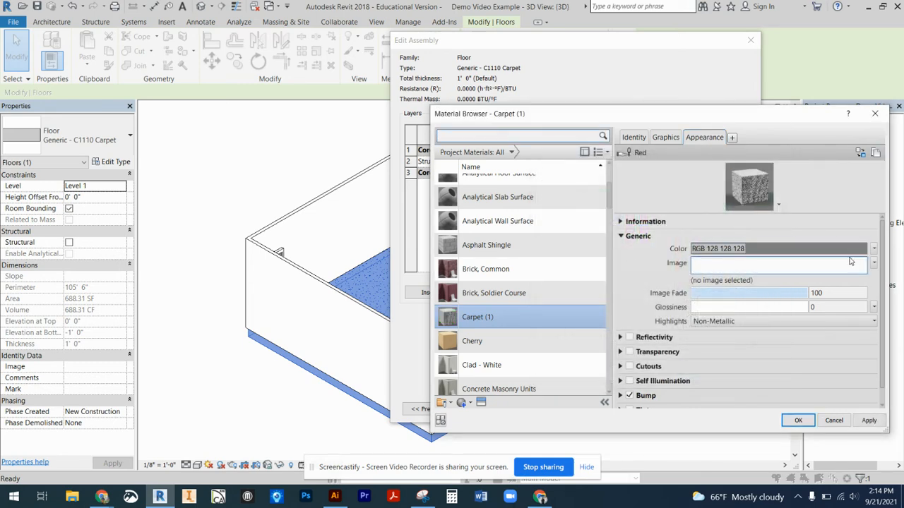
Assign C1110 Carpet.PNG from the Classroom Floor Plan folder on Google Drive as the Carpet (1) appearance image.
{"action": "left_click", "coordinate": [702, 266]}
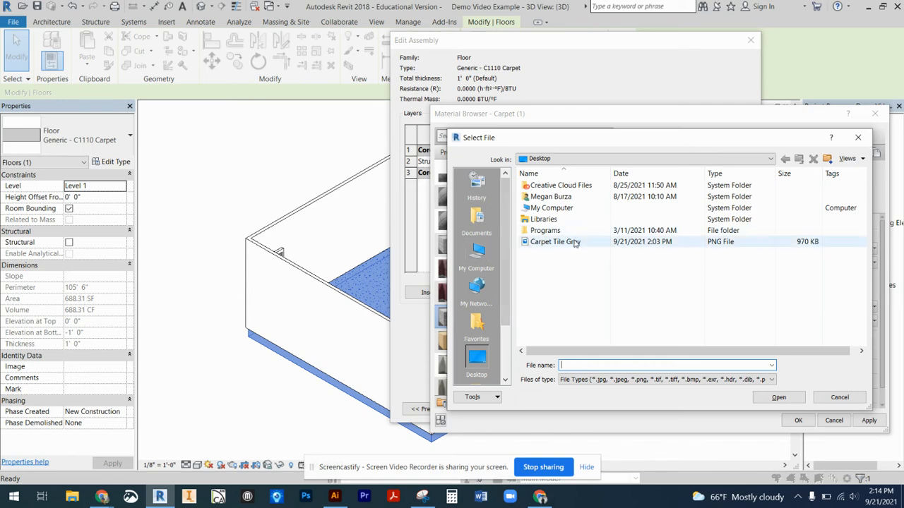
{"action": "left_click", "coordinate": [569, 160]}
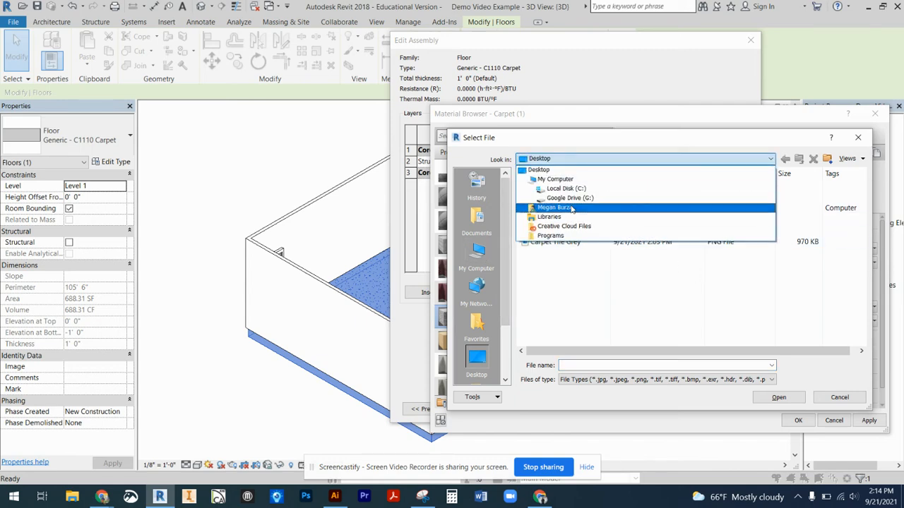
{"action": "left_click", "coordinate": [569, 199]}
{"action": "double_click", "coordinate": [555, 185]}
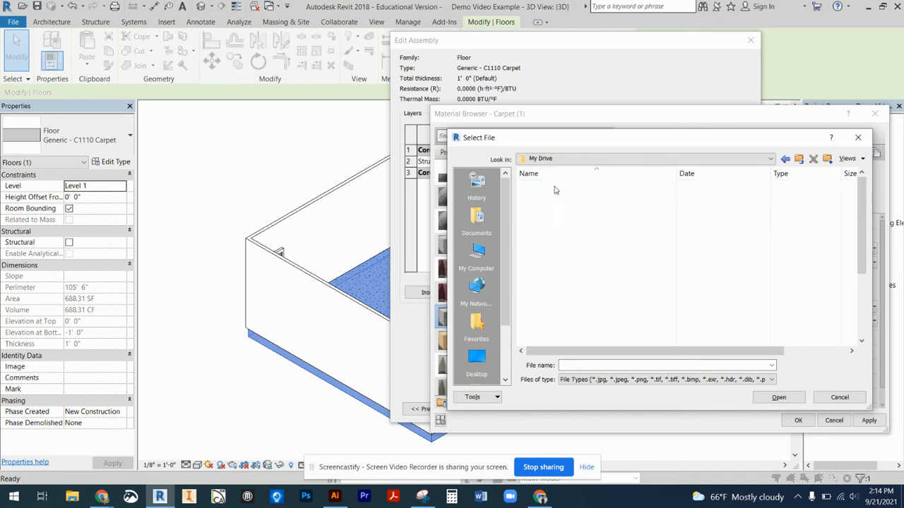
{"action": "double_click", "coordinate": [550, 219]}
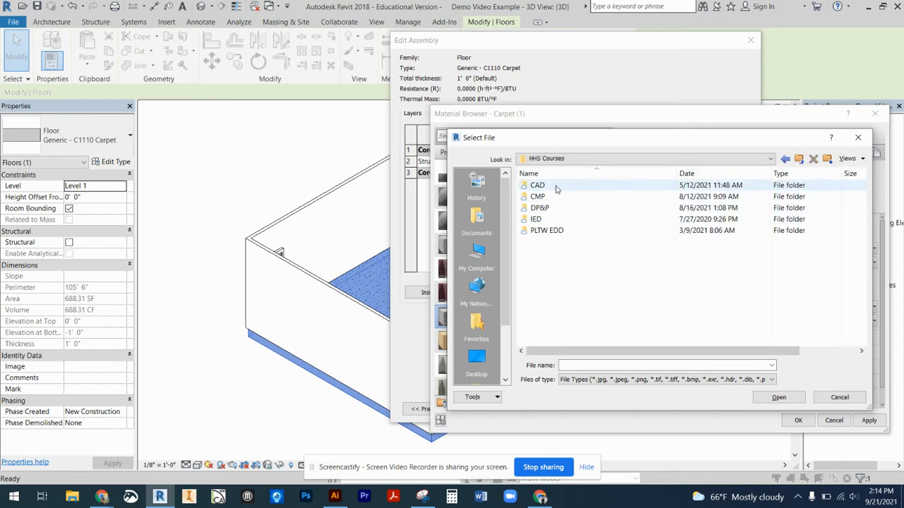
{"action": "double_click", "coordinate": [547, 185]}
{"action": "double_click", "coordinate": [549, 185]}
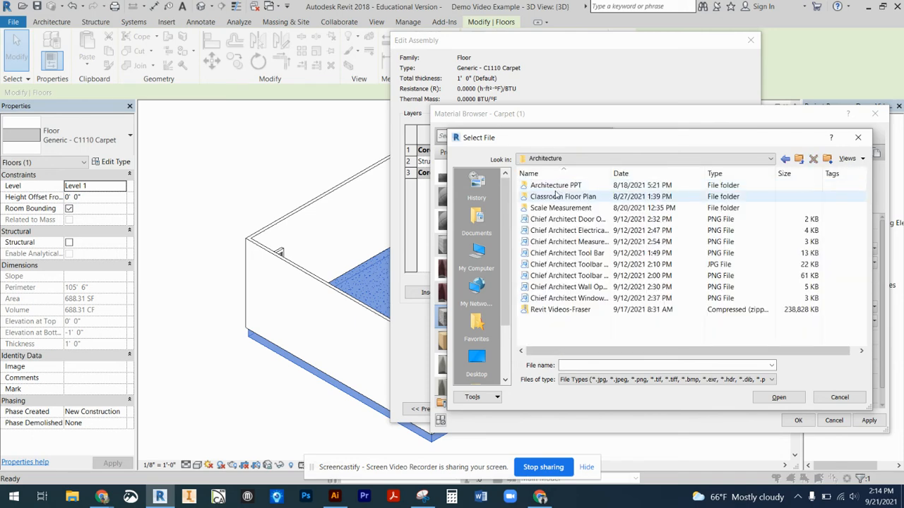
{"action": "double_click", "coordinate": [575, 199]}
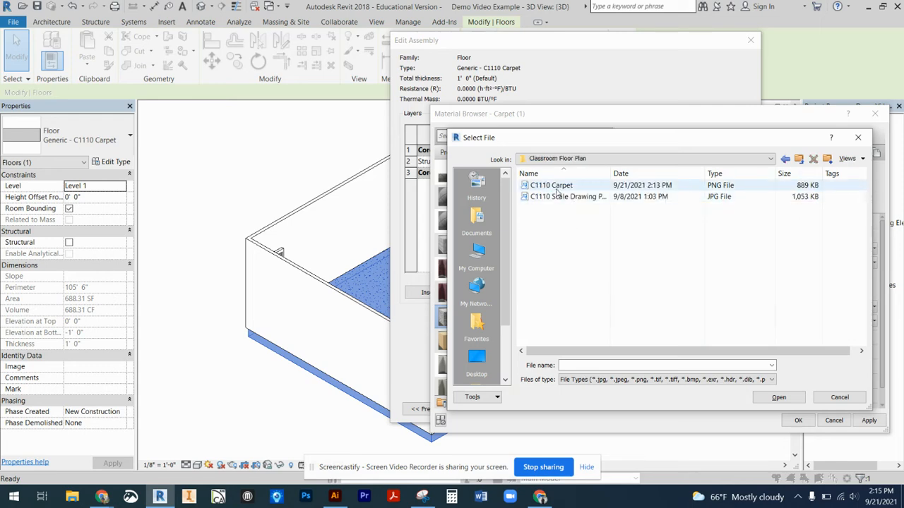
{"action": "left_click", "coordinate": [560, 185]}
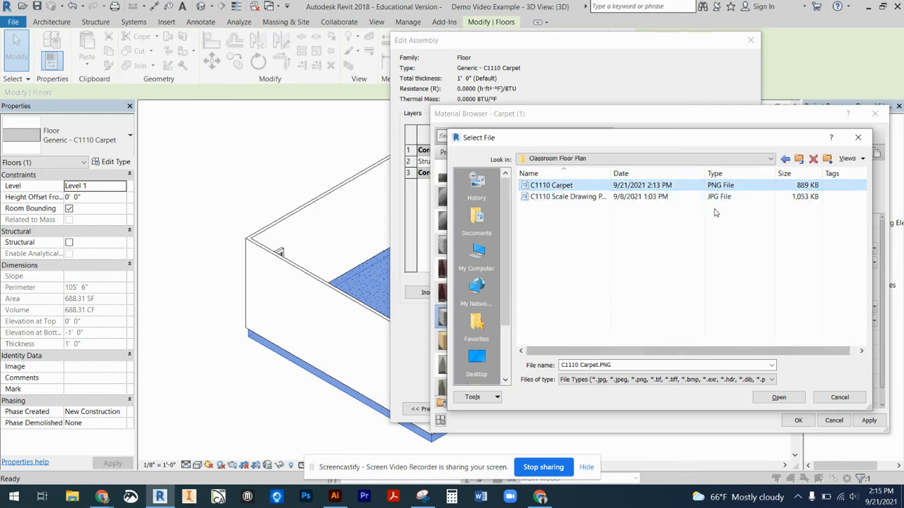
{"action": "left_click", "coordinate": [779, 397]}
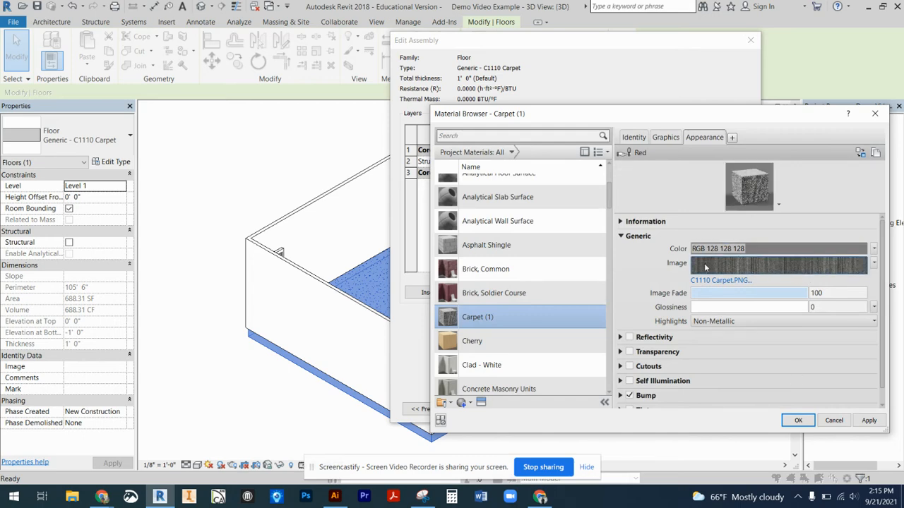
Apply the Carpet (1) material changes, accept the floor assembly and type properties, and deselect the floor.
{"action": "left_click", "coordinate": [870, 421]}
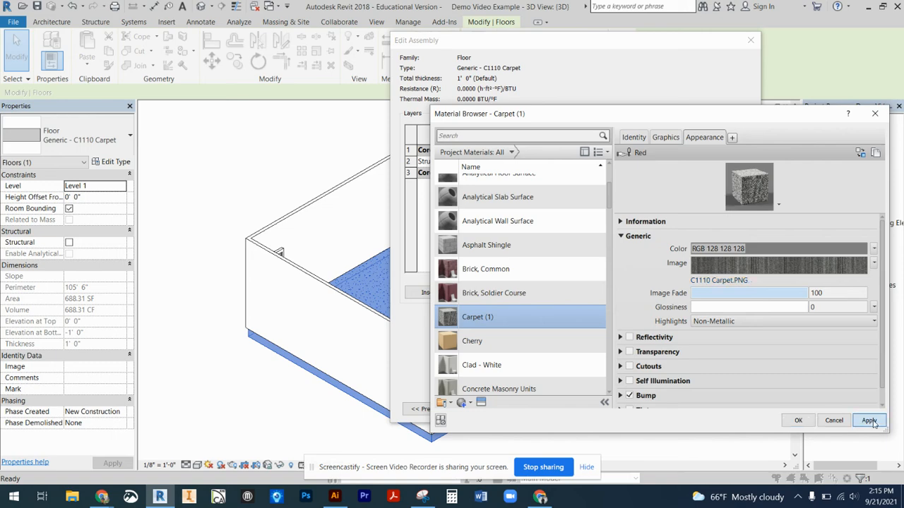
{"action": "left_click", "coordinate": [797, 422]}
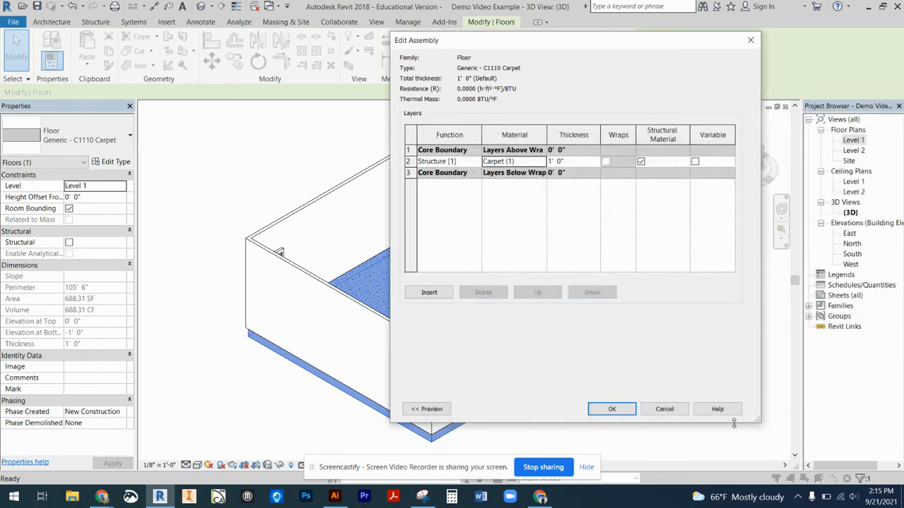
{"action": "left_click", "coordinate": [611, 410]}
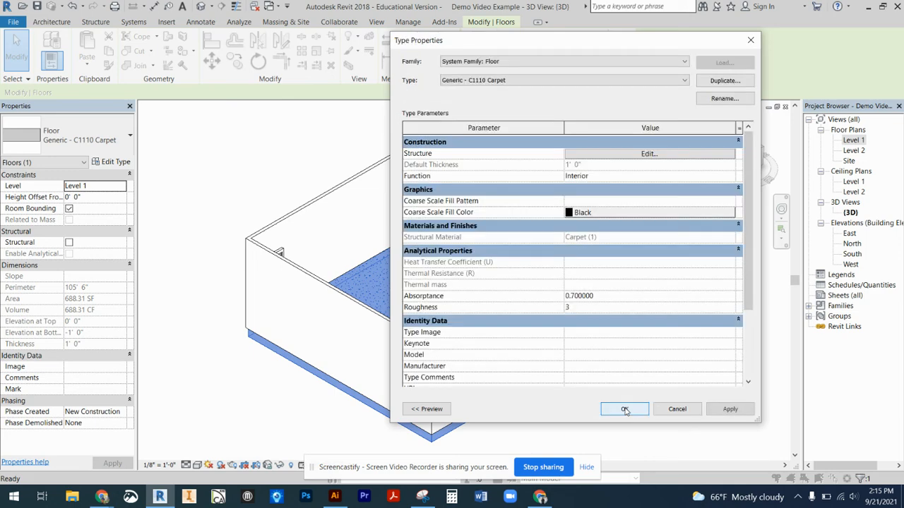
{"action": "left_click", "coordinate": [730, 411]}
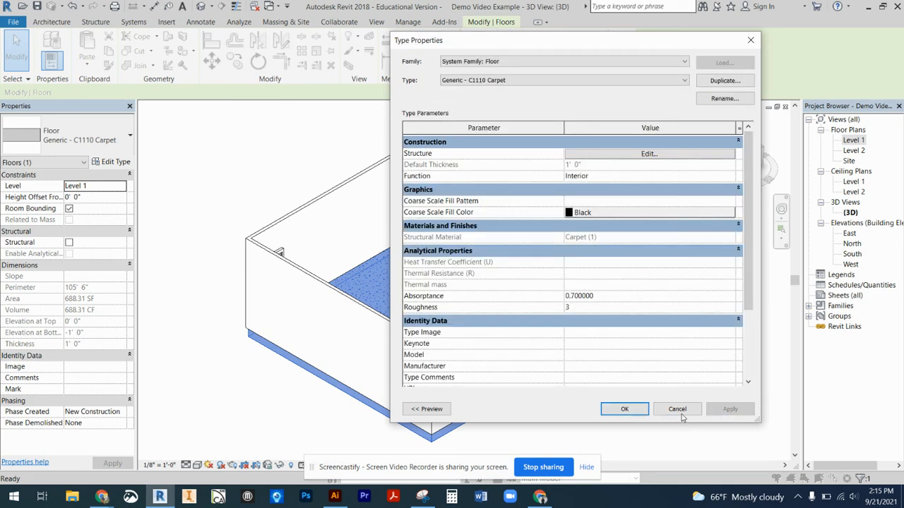
{"action": "left_click", "coordinate": [624, 409]}
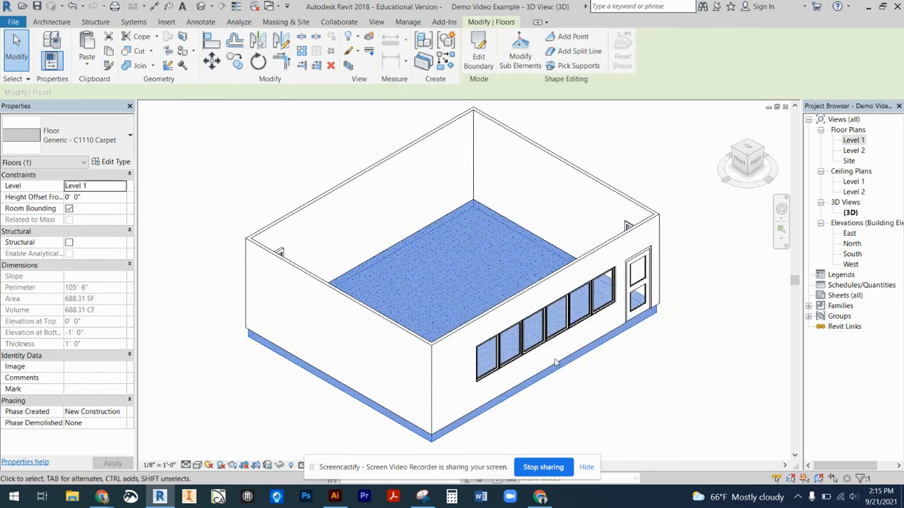
{"action": "left_click", "coordinate": [689, 390]}
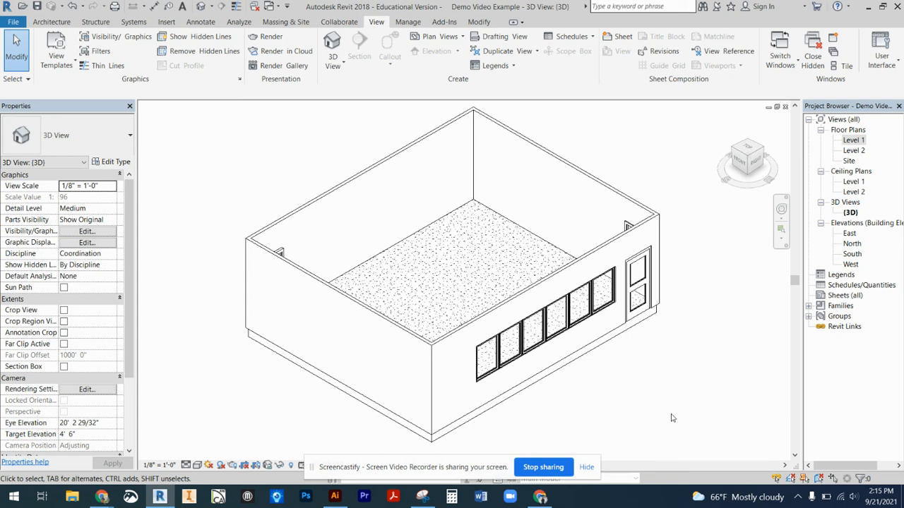
Render the 3D view at Draft quality with Exterior: Sun only lighting, inspect the carpet floor up close, and close the rendering.
{"action": "left_click", "coordinate": [272, 37]}
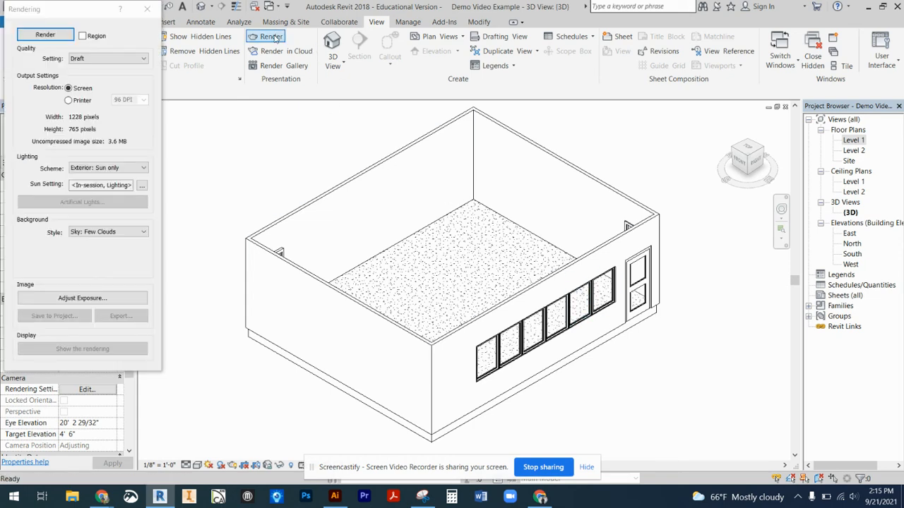
{"action": "left_click", "coordinate": [51, 36]}
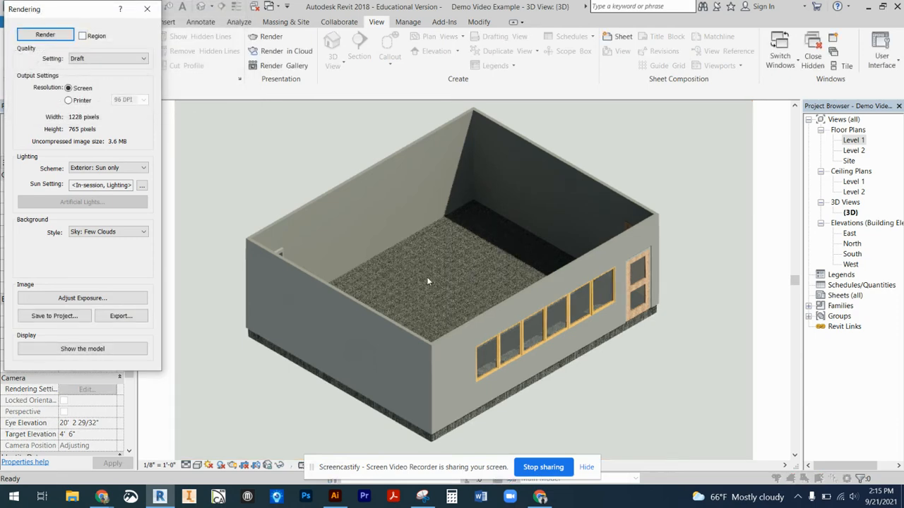
{"action": "scroll", "coordinate": [427, 276], "scroll_direction": "up", "scroll_amount": 3}
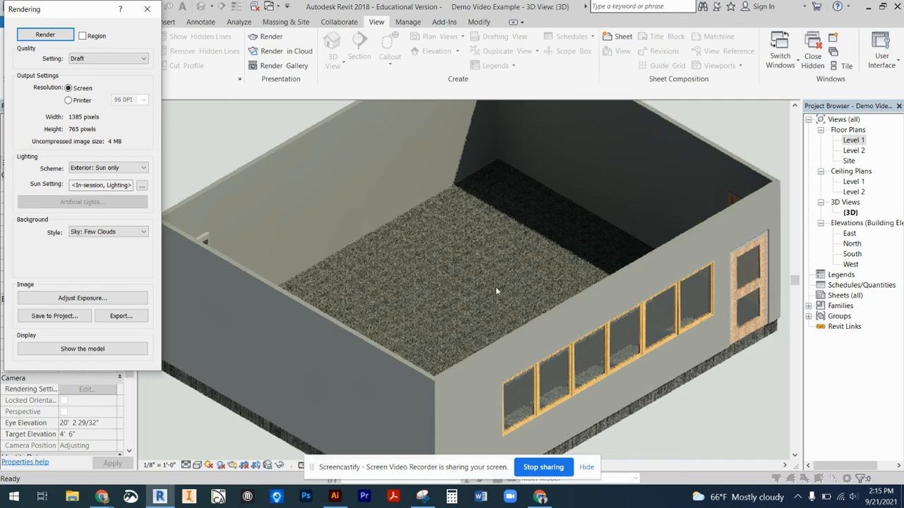
{"action": "scroll", "coordinate": [497, 291], "scroll_direction": "down", "scroll_amount": 2}
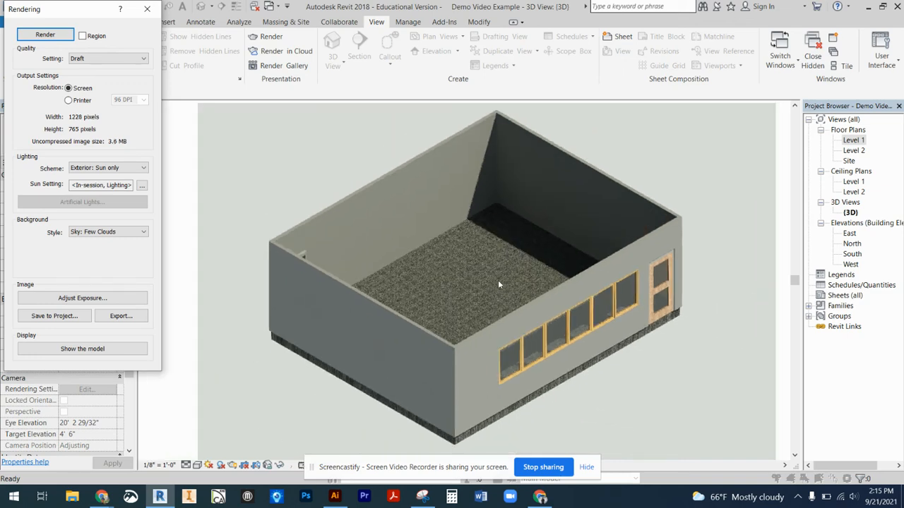
{"action": "left_click", "coordinate": [147, 10]}
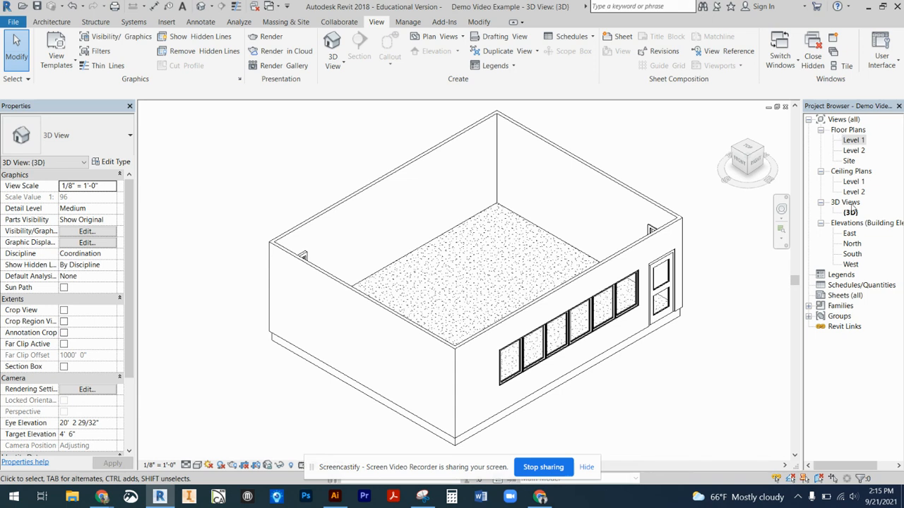
Compare the Level 1 floor plan with the {3D} view, collapsing the Ceiling Plans group in the project's view list.
{"action": "double_click", "coordinate": [853, 140]}
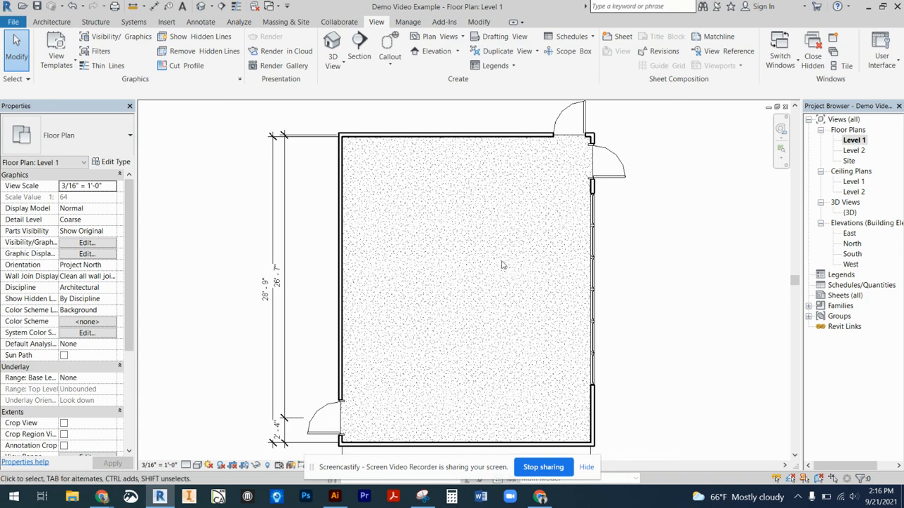
{"action": "left_click", "coordinate": [821, 204]}
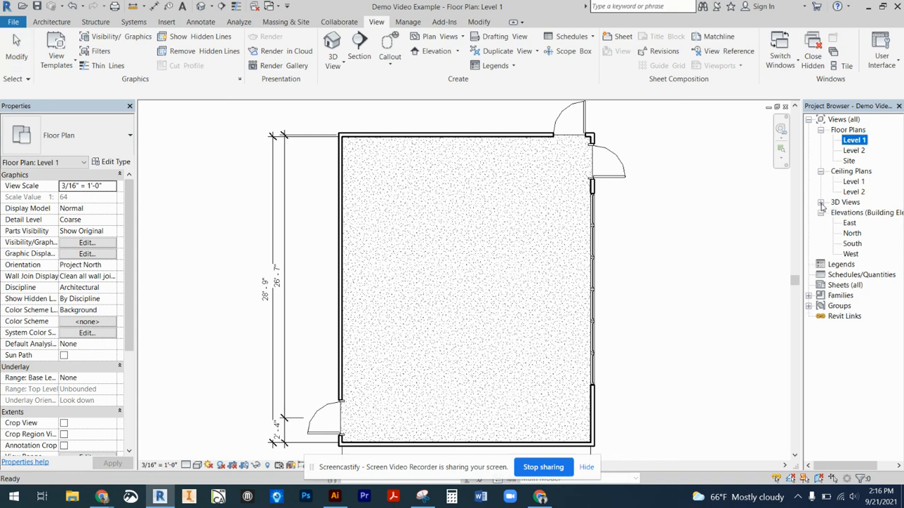
{"action": "left_click", "coordinate": [821, 172]}
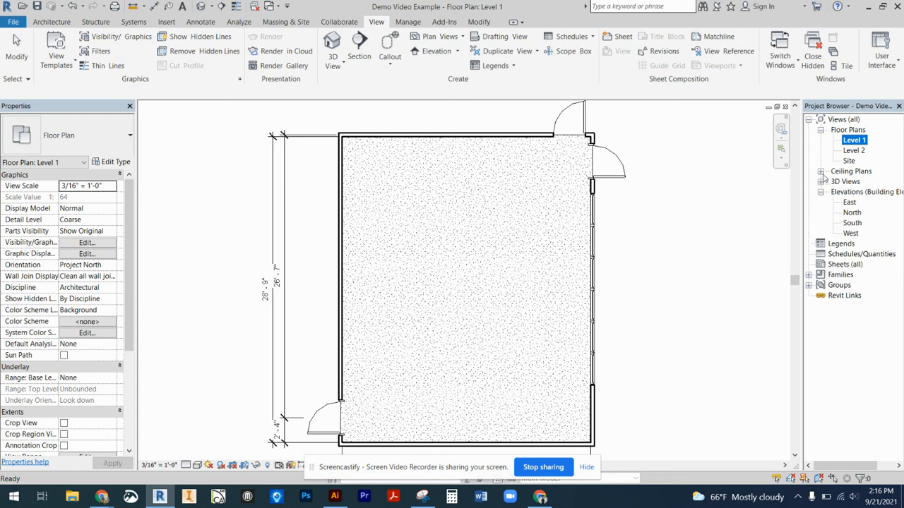
{"action": "left_click", "coordinate": [820, 182]}
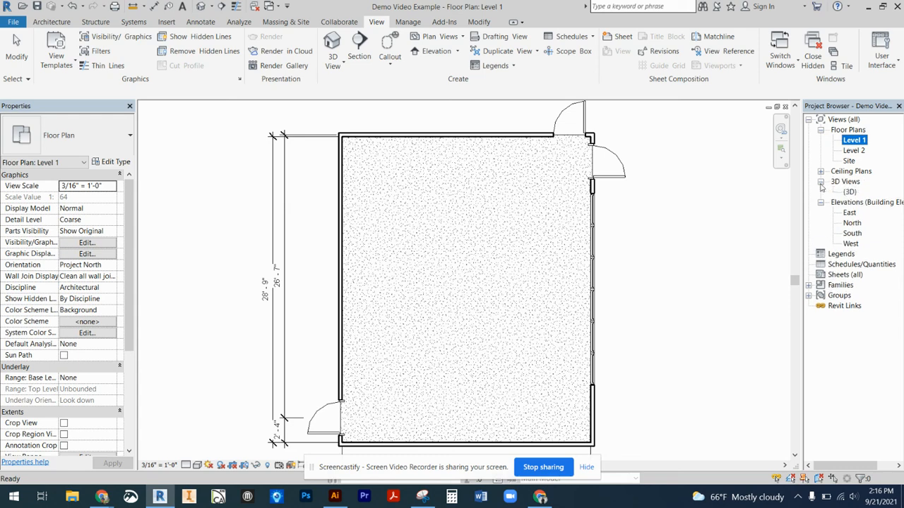
{"action": "double_click", "coordinate": [850, 192]}
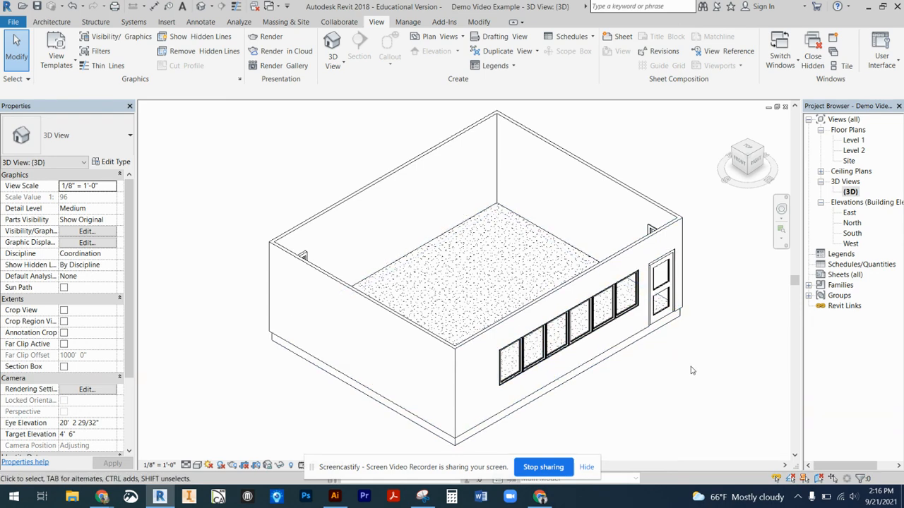
{"action": "double_click", "coordinate": [852, 141]}
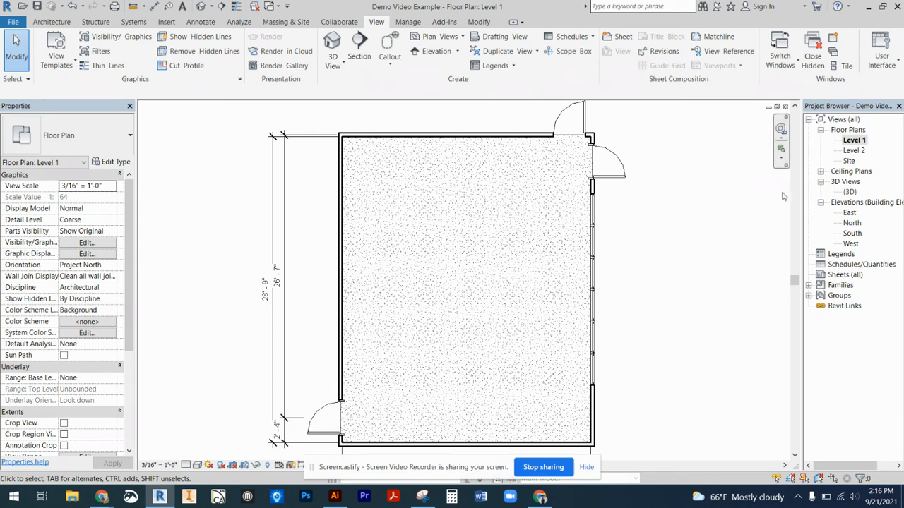
Return to the {3D} view and start another Draft-quality rendering of the room.
{"action": "double_click", "coordinate": [851, 192]}
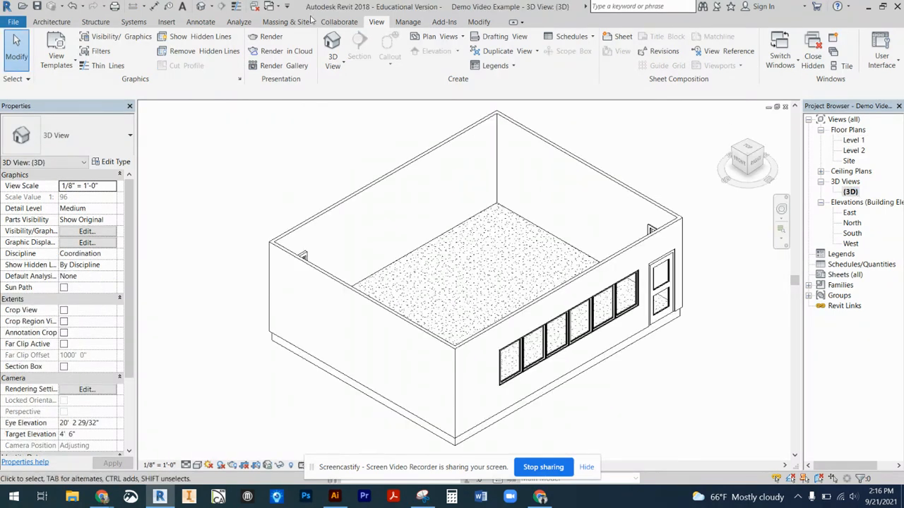
{"action": "left_click", "coordinate": [271, 39]}
{"action": "left_click", "coordinate": [60, 35]}
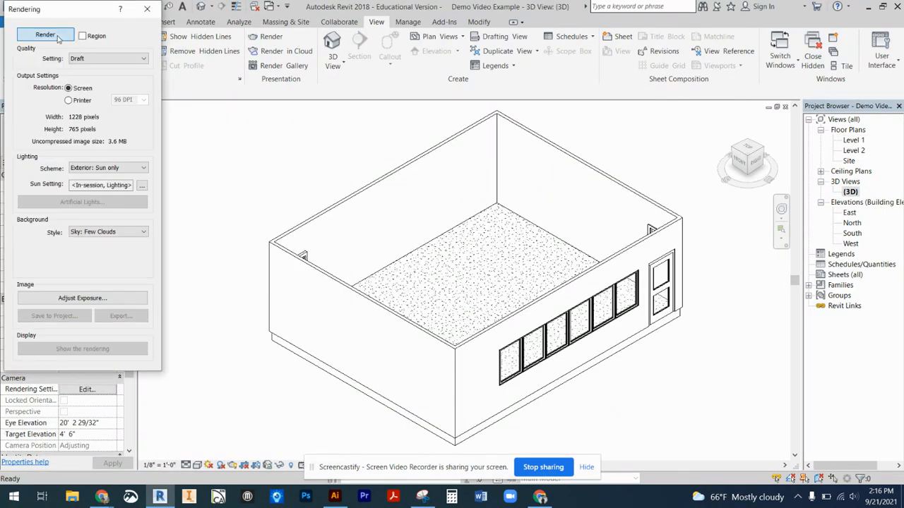